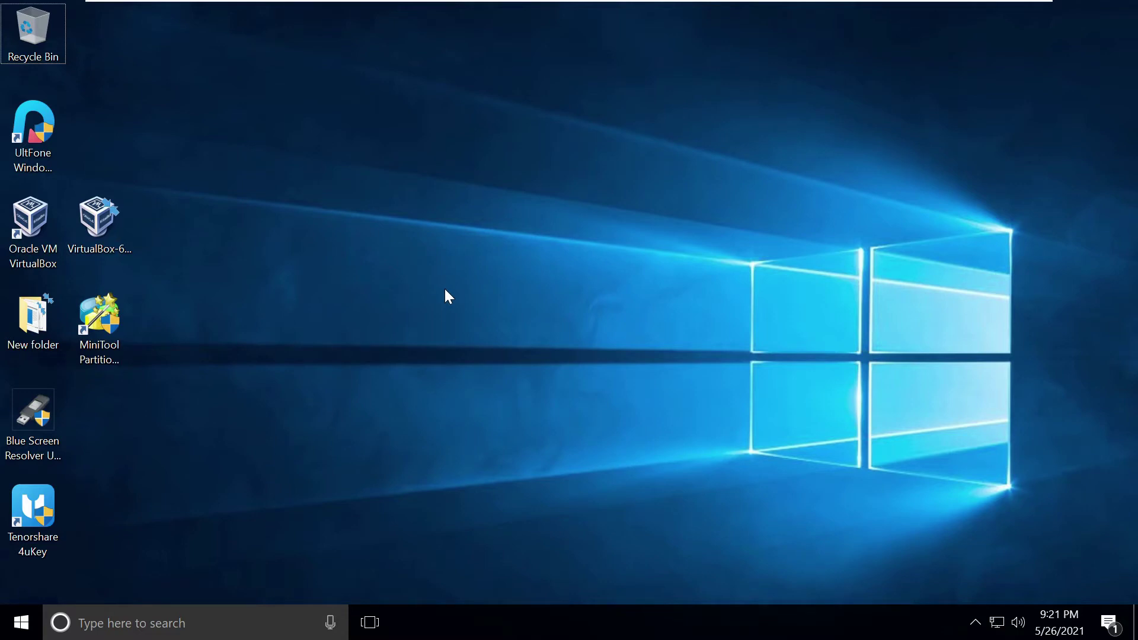
# Launch Edge with the 'ed' search and open the pasted UltFone iOS System Repair page.
pyautogui.press('super')
pyautogui.write('ed')
pyautogui.press('Return')
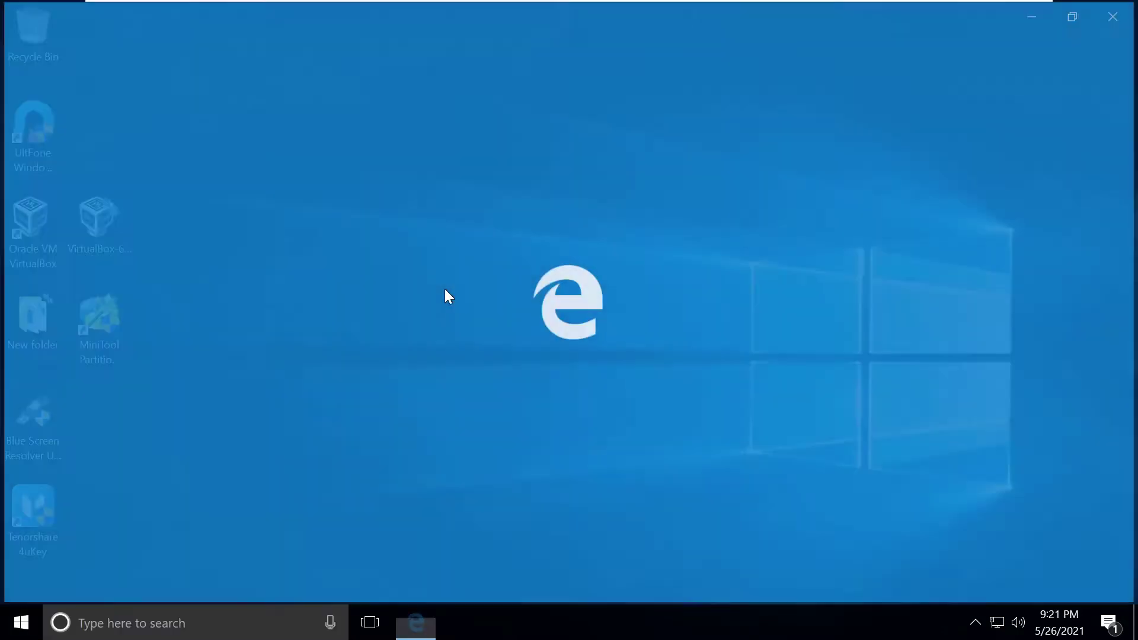
pyautogui.write('https://www.ultfone.com/ios-system-repair.html')
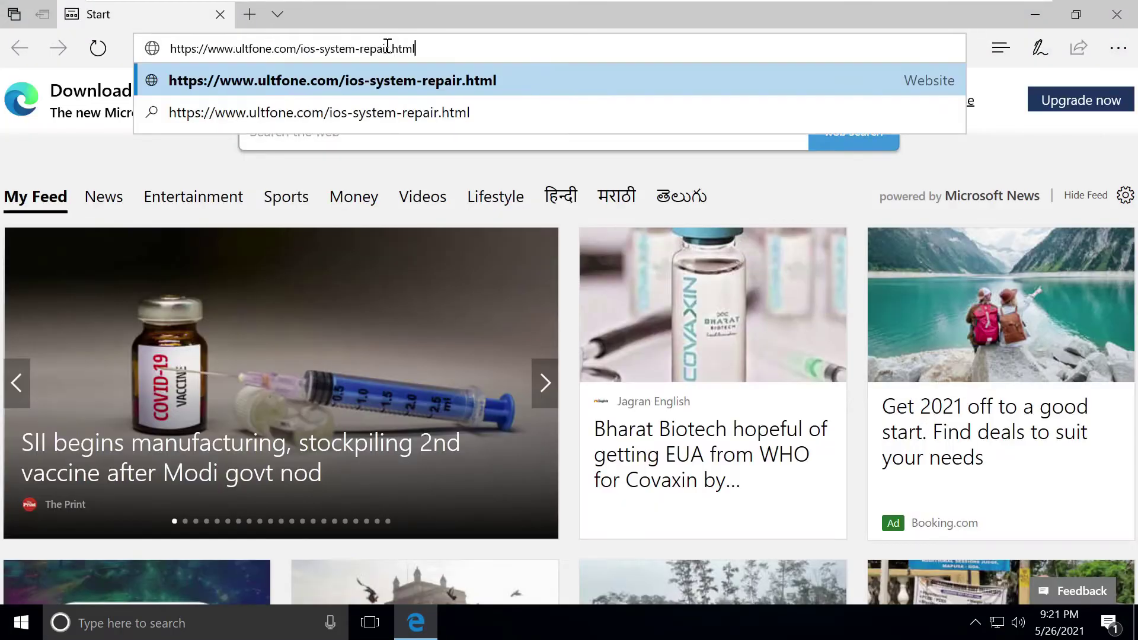
pyautogui.press('Return')
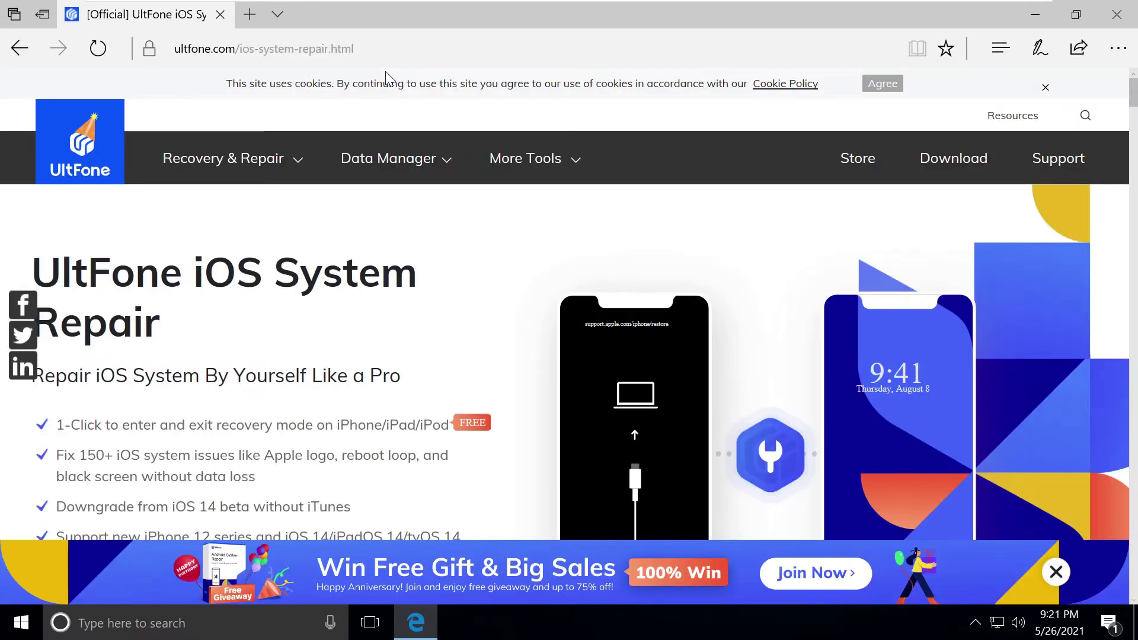
# Dismiss the promotional banner at the bottom of the product page.
pyautogui.scroll(-1, 332, 394)
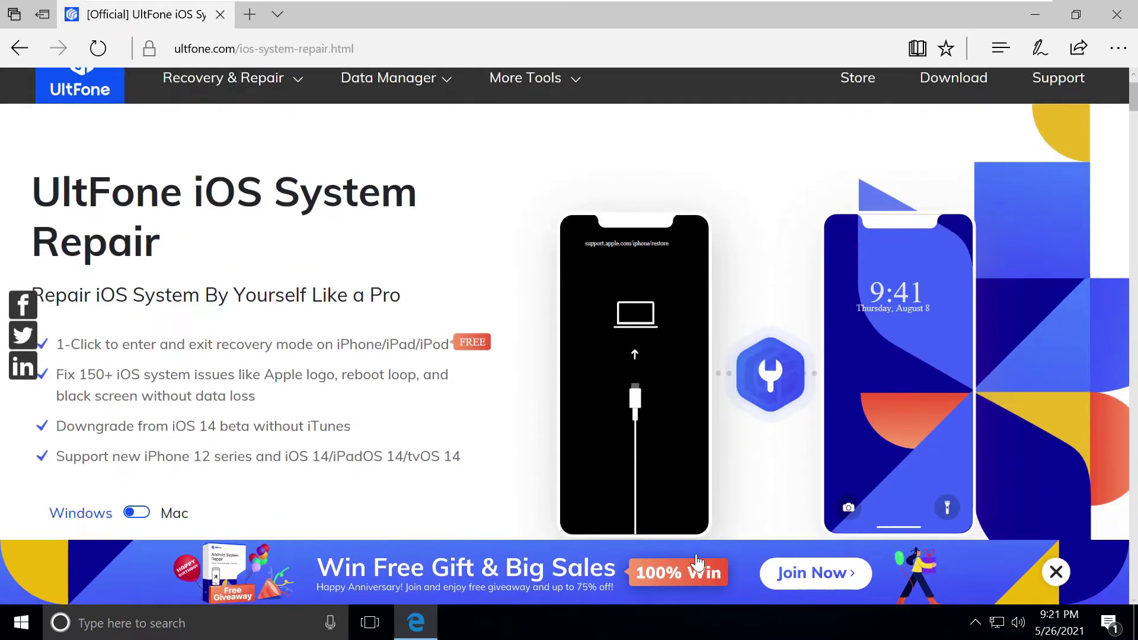
pyautogui.click(1056, 572)
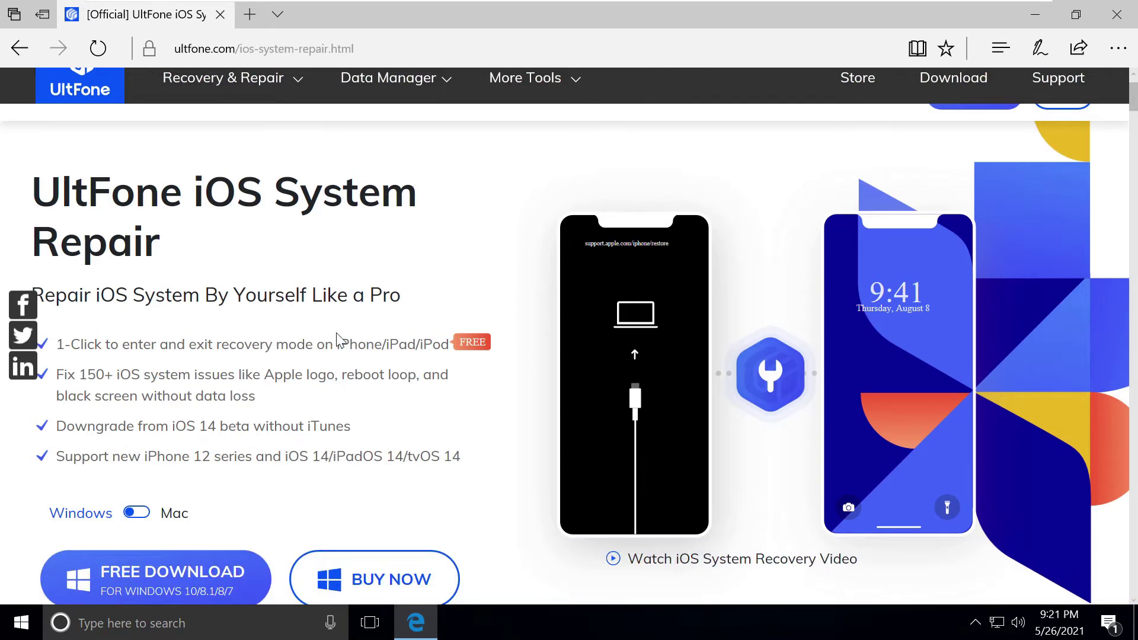
pyautogui.scroll(1, 336, 342)
# Read down the product page, highlighting the heading and '1-Click to enter and exit'.
pyautogui.tripleClick(141, 314)
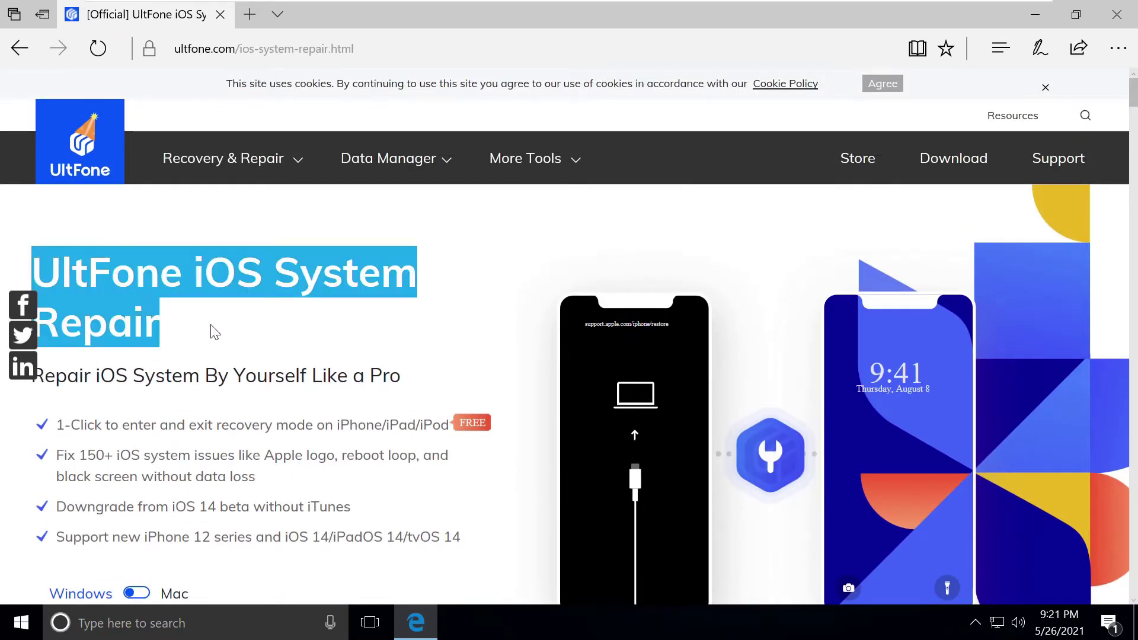
pyautogui.scroll(-2, 215, 332)
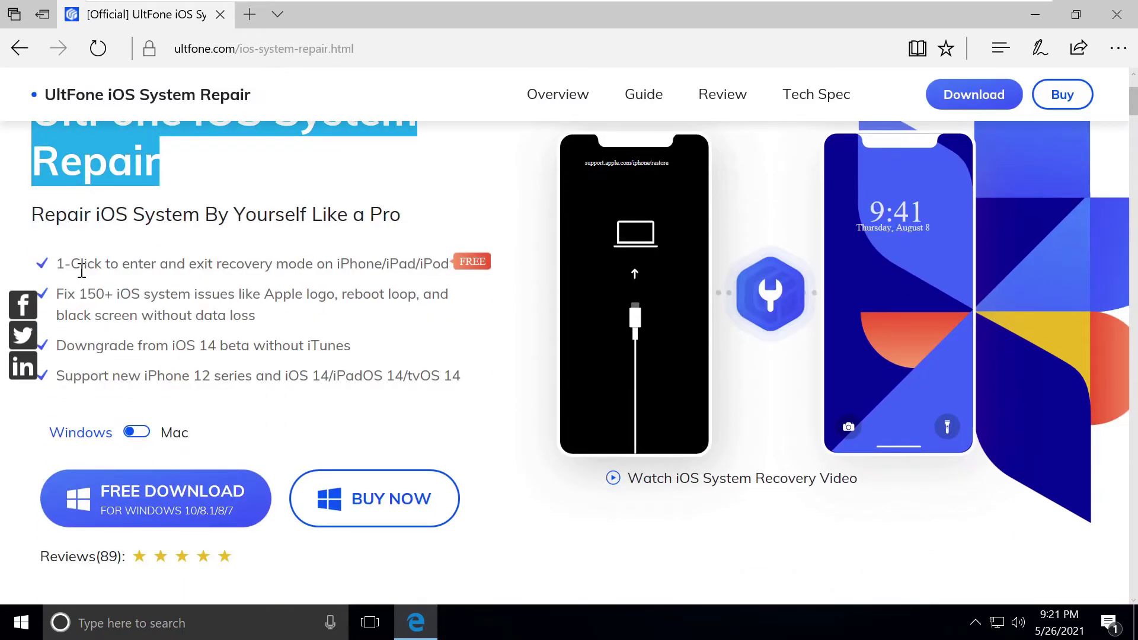
pyautogui.moveTo(57, 271); pyautogui.dragTo(261, 265)
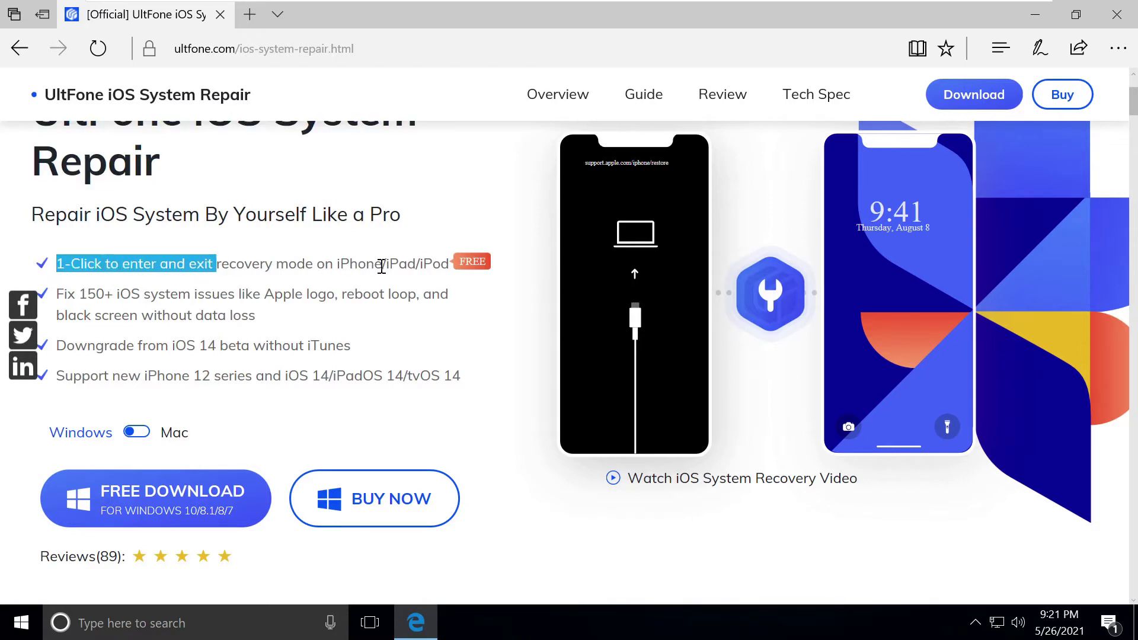
pyautogui.scroll(-1, 349, 289)
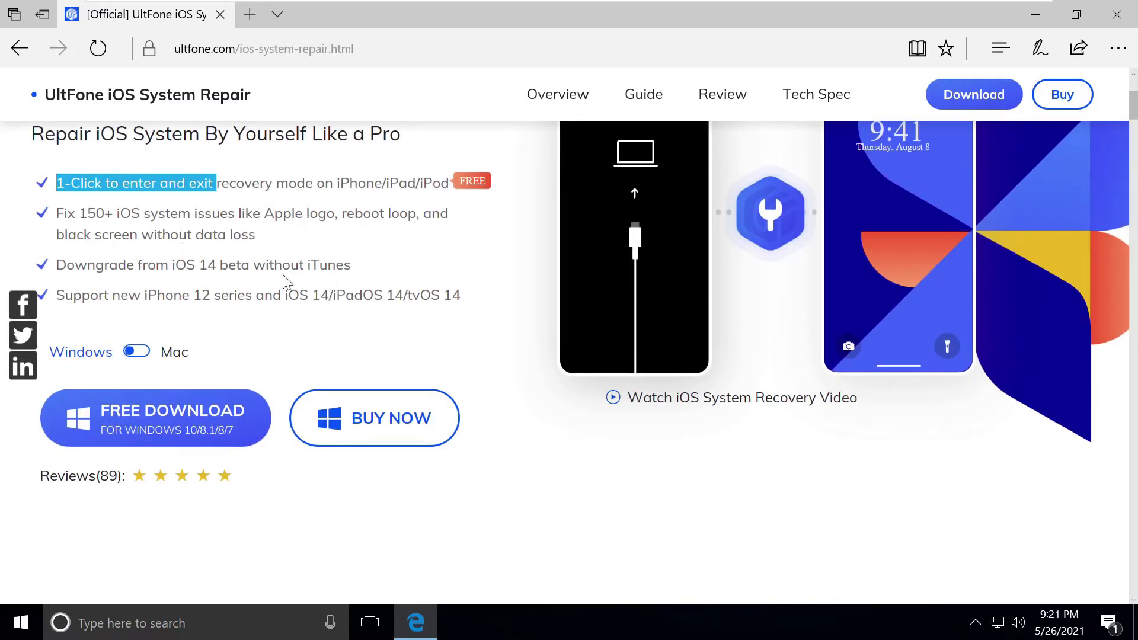
pyautogui.scroll(-1, 336, 273)
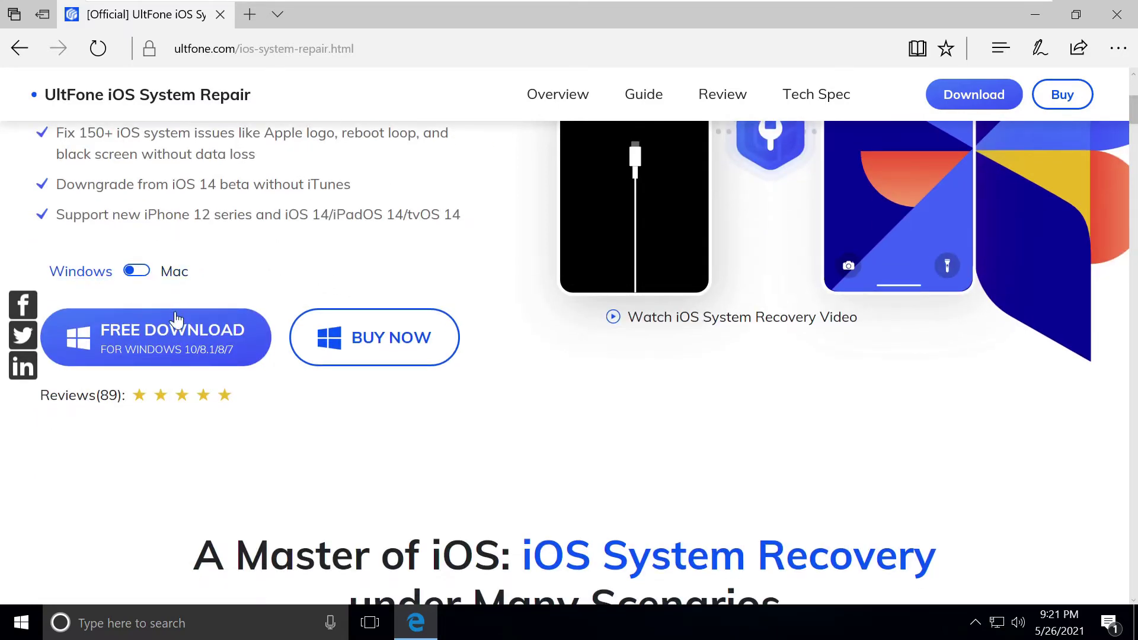
pyautogui.scroll(-4, 268, 325)
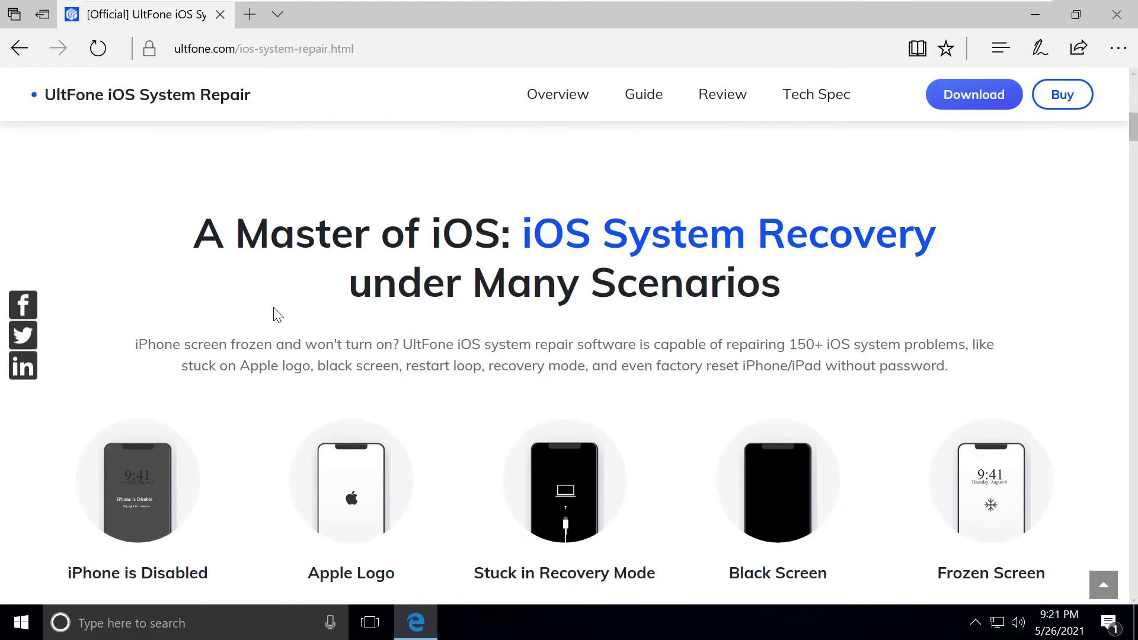
pyautogui.scroll(-1, 276, 314)
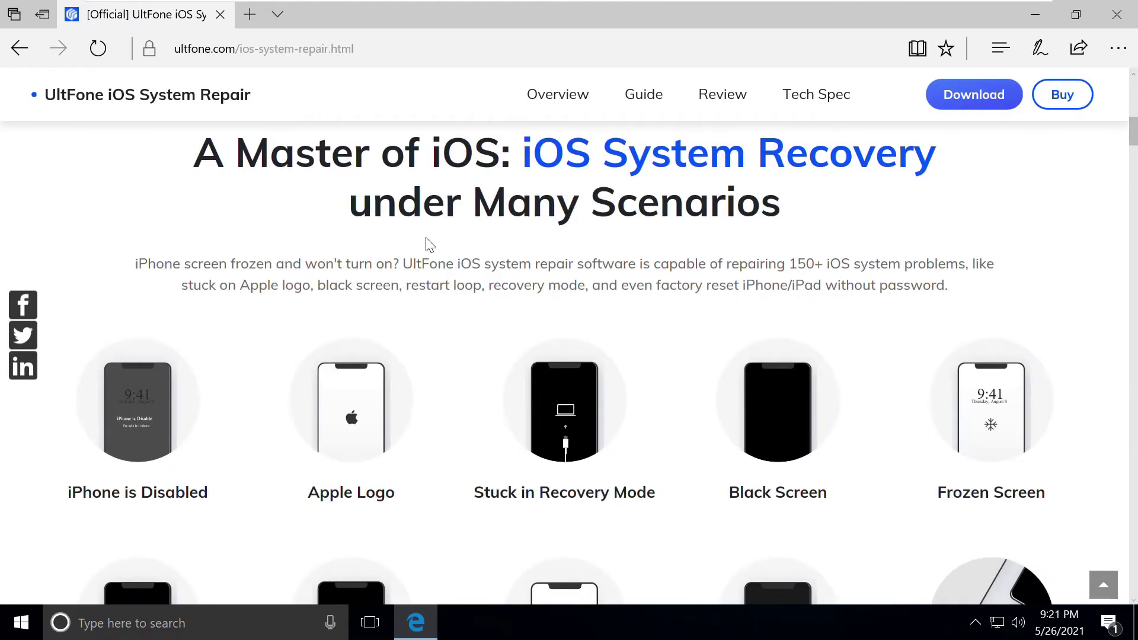
pyautogui.scroll(-1, 346, 251)
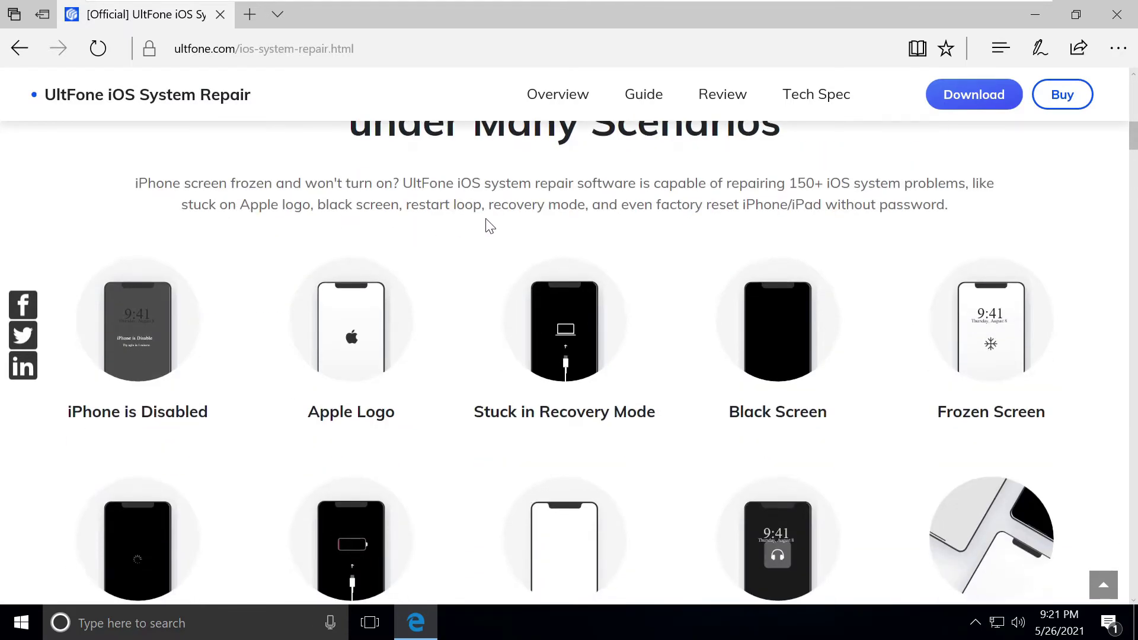
pyautogui.scroll(-1, 489, 226)
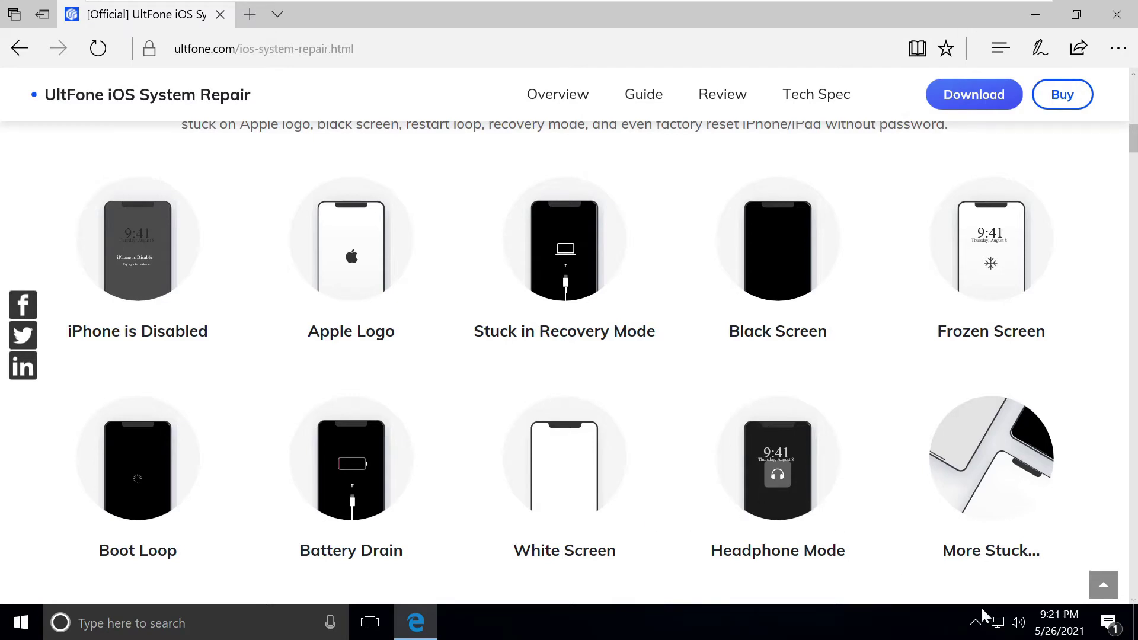
pyautogui.scroll(-5, 546, 415)
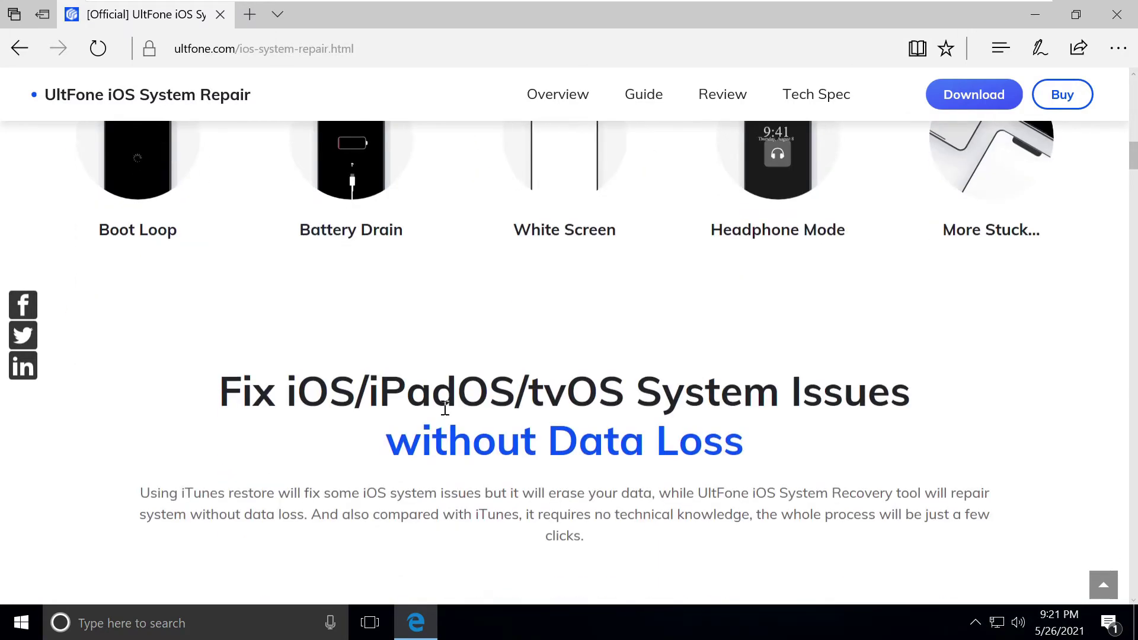
pyautogui.moveTo(787, 456); pyautogui.dragTo(367, 437)
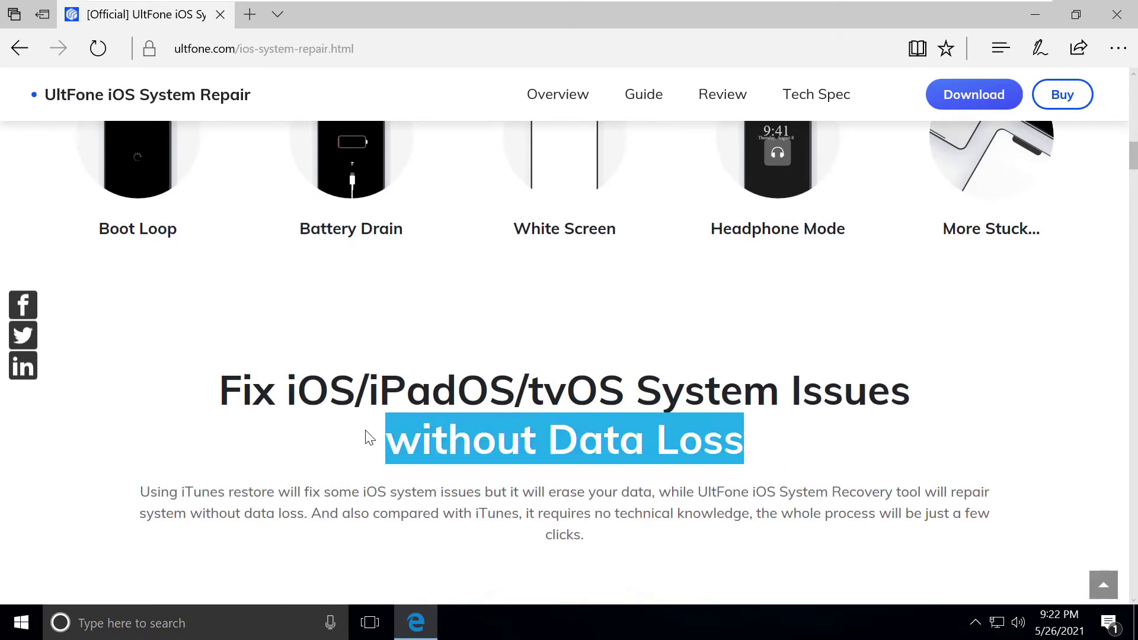
pyautogui.scroll(12, 442, 315)
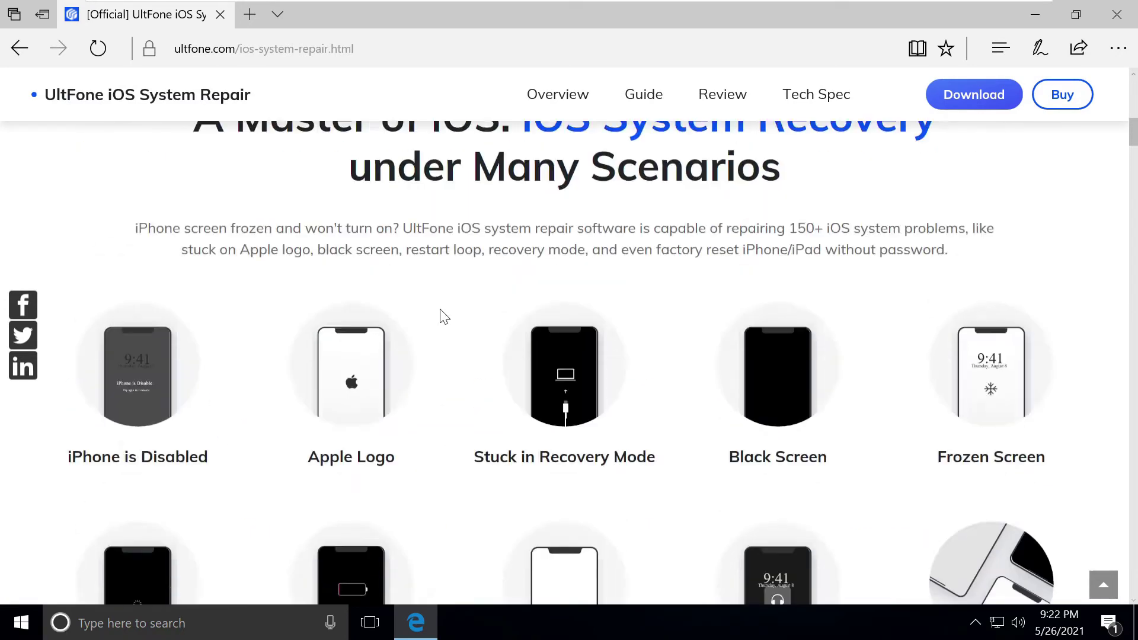
pyautogui.scroll(5, 201, 307)
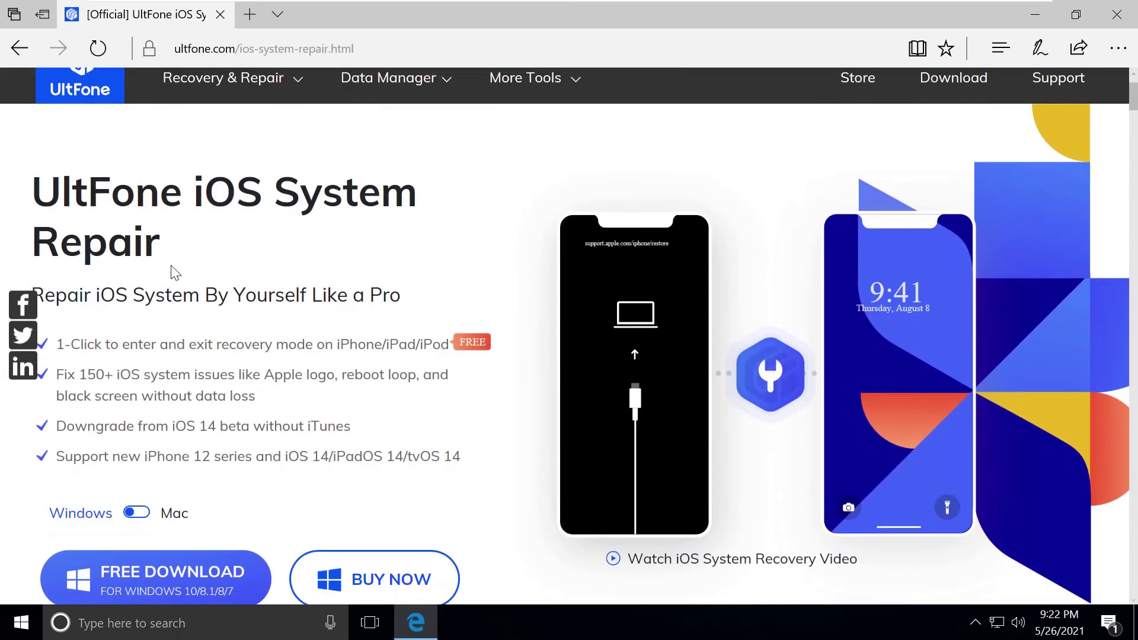
pyautogui.moveTo(172, 269); pyautogui.dragTo(20, 190)
pyautogui.scroll(-3, 132, 272)
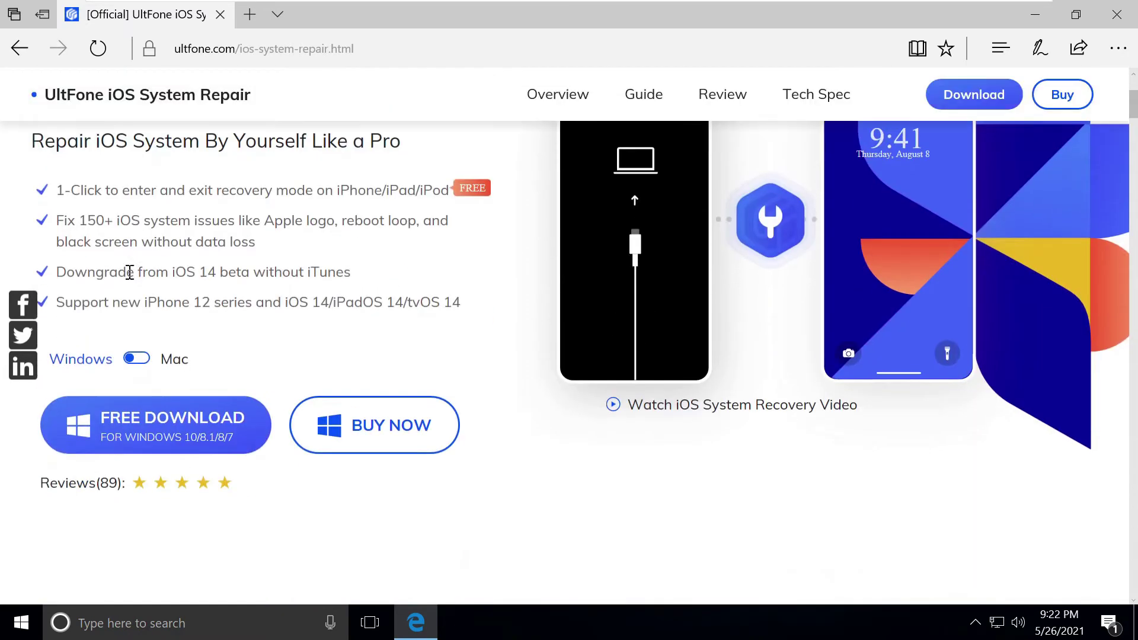
# Download the Windows installer via FREE DOWNLOAD, approve and install it, then start the program.
pyautogui.click(114, 432)
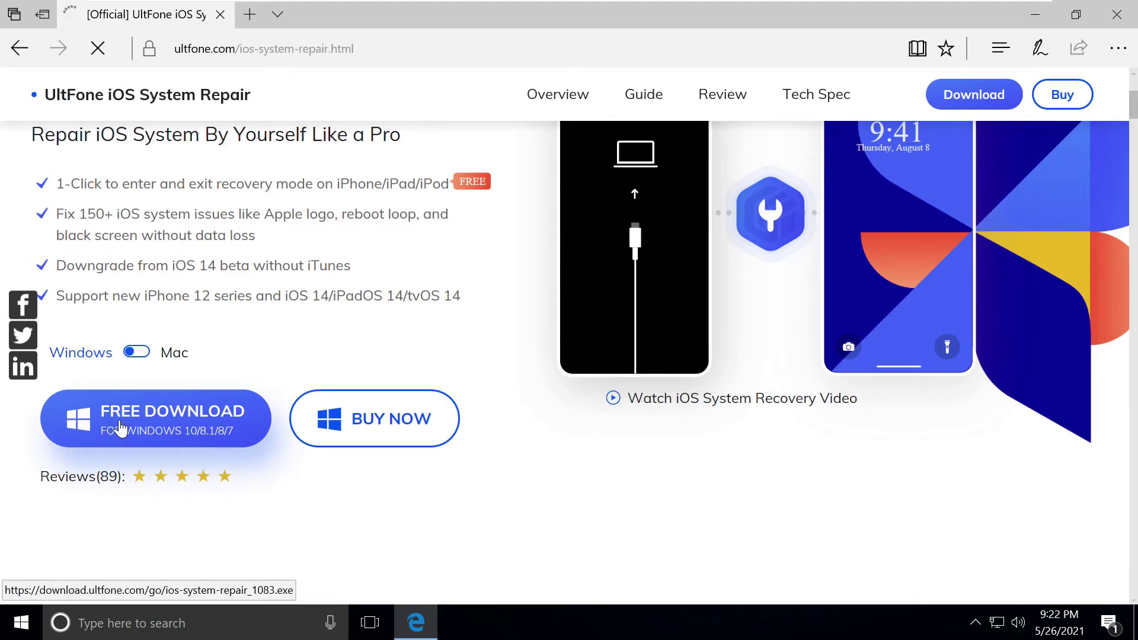
pyautogui.click(603, 578)
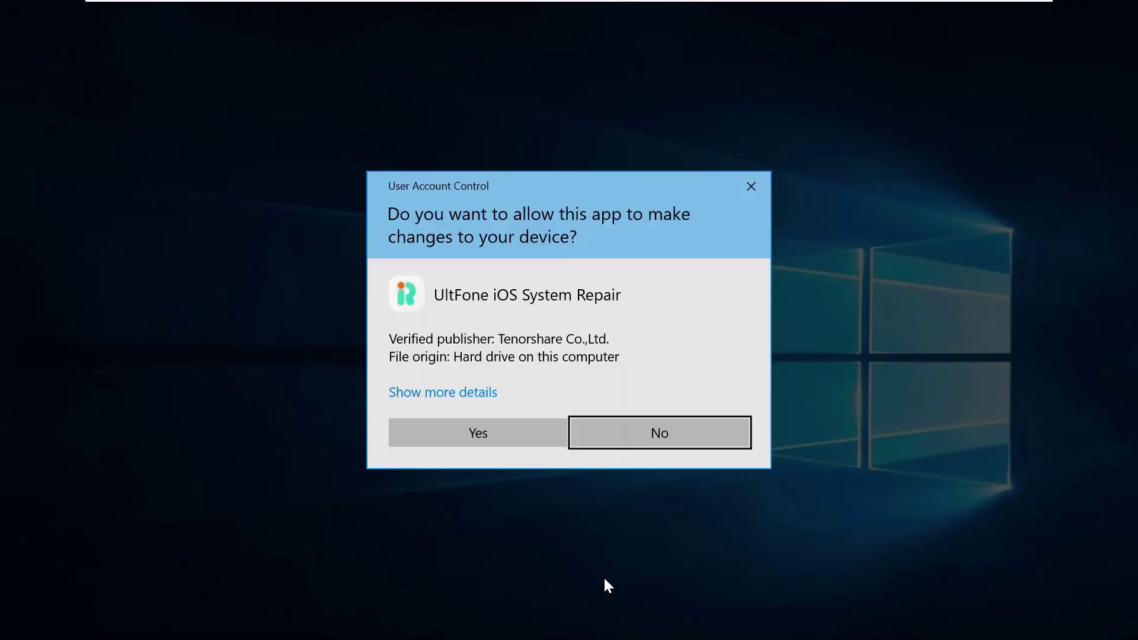
pyautogui.click(505, 424)
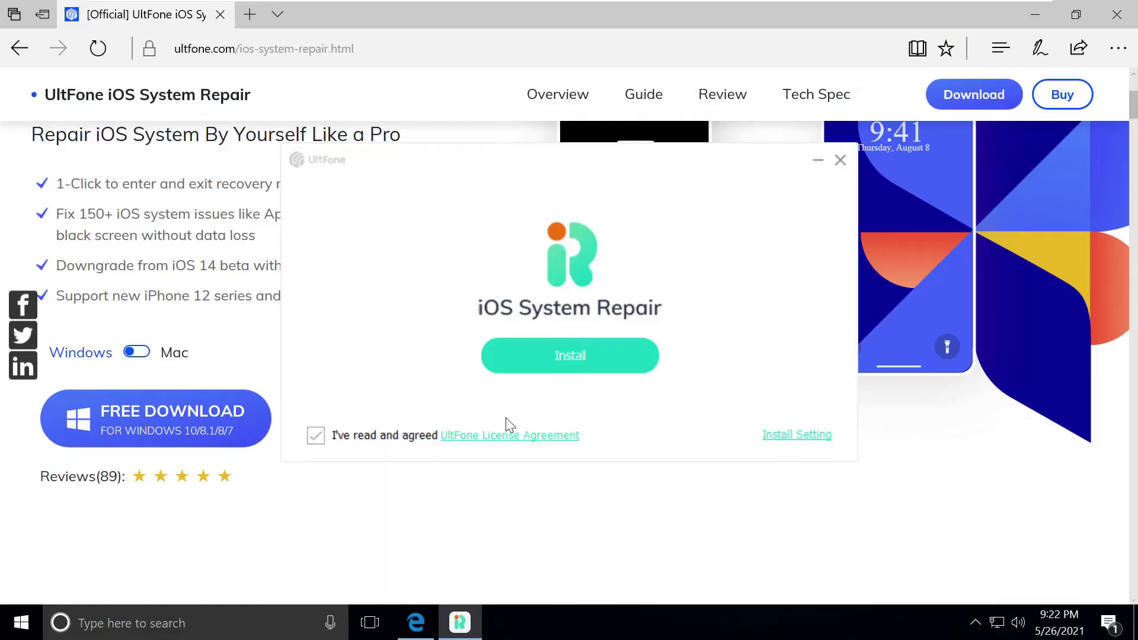
pyautogui.click(552, 368)
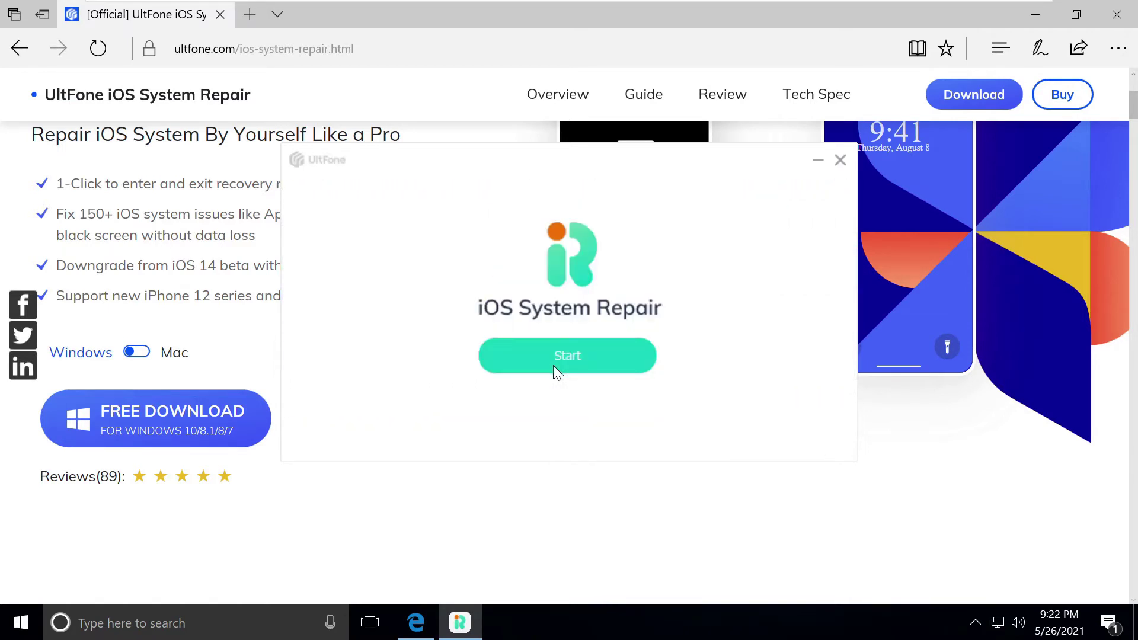
pyautogui.click(552, 365)
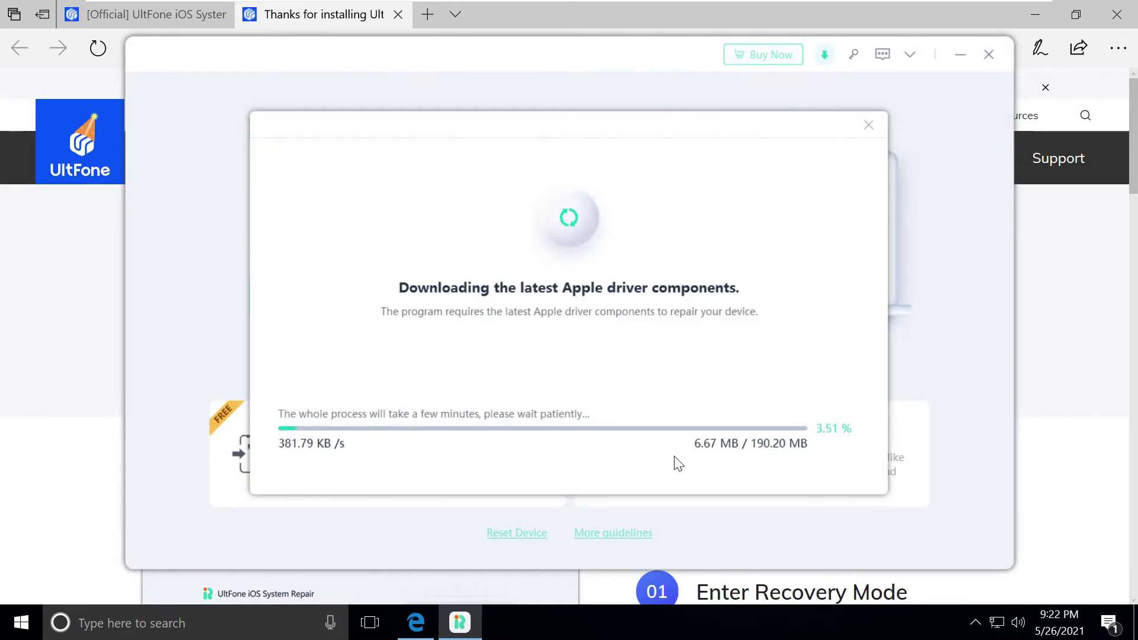
# Close the Apple driver download dialog and begin the iOS system repair.
pyautogui.click(868, 125)
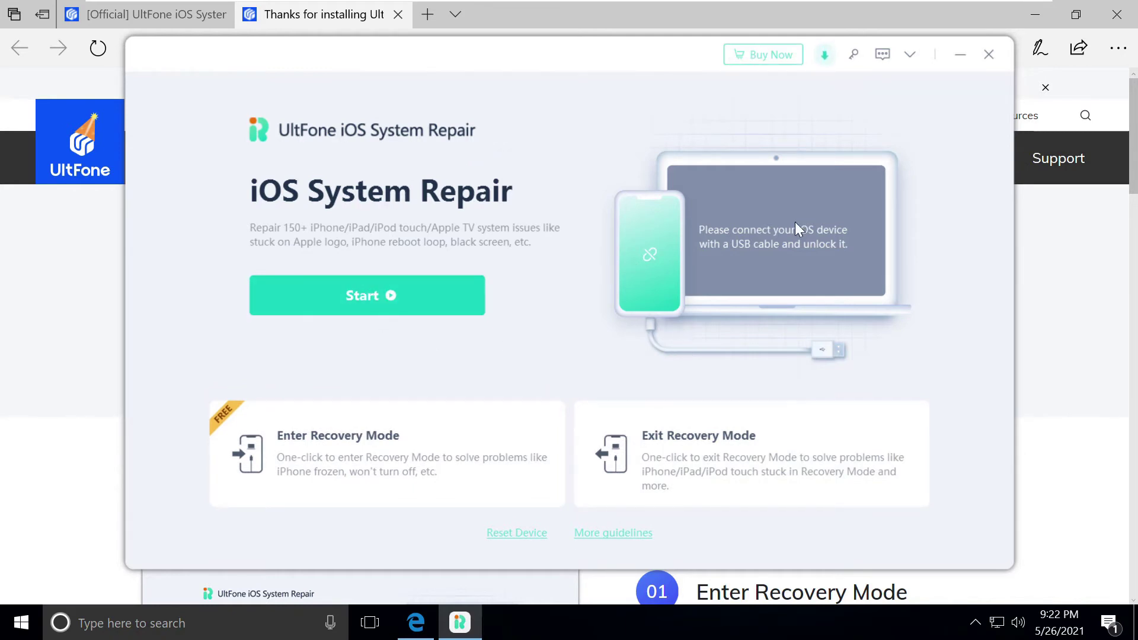
pyautogui.click(413, 308)
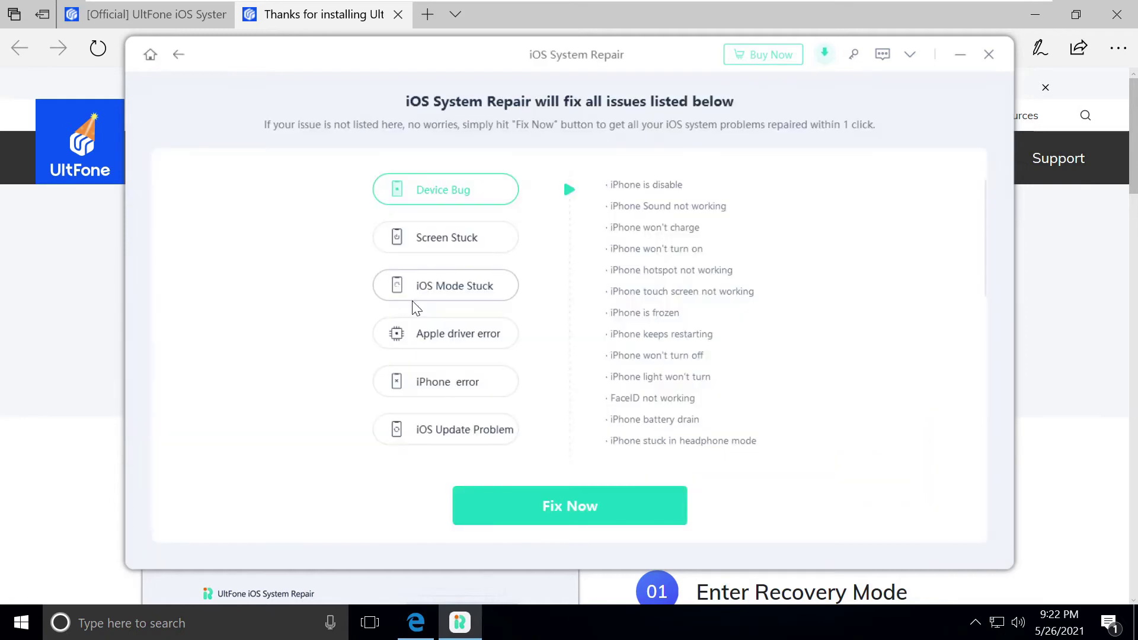
# Browse the Screen Stuck, Device Bug, iOS Mode Stuck, Apple driver error and error-code categories.
pyautogui.click(477, 247)
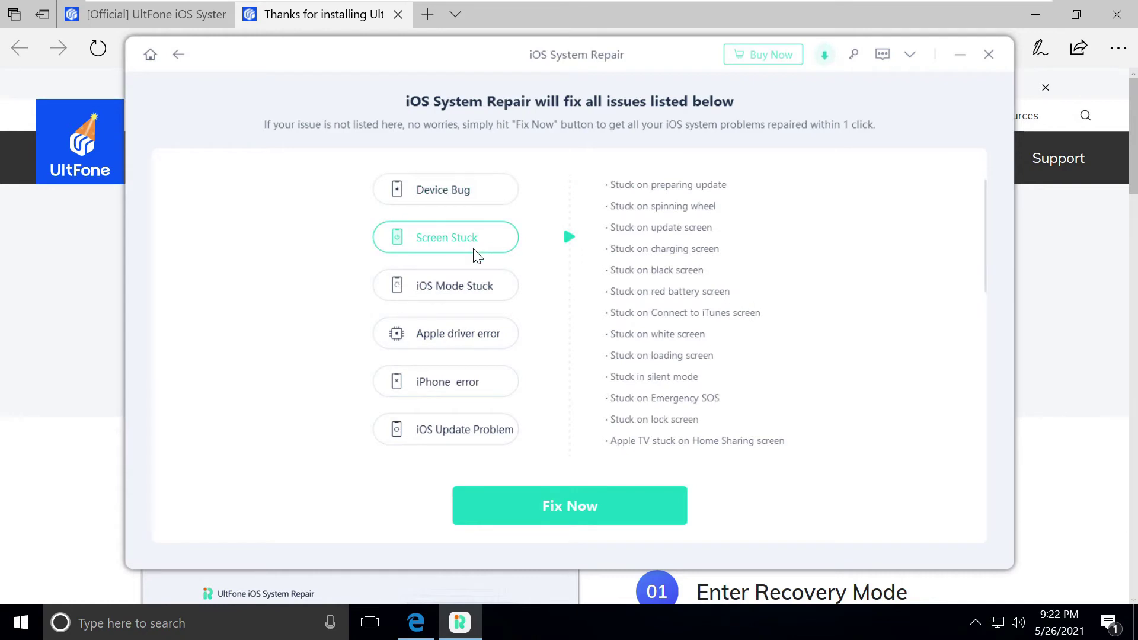
pyautogui.click(481, 189)
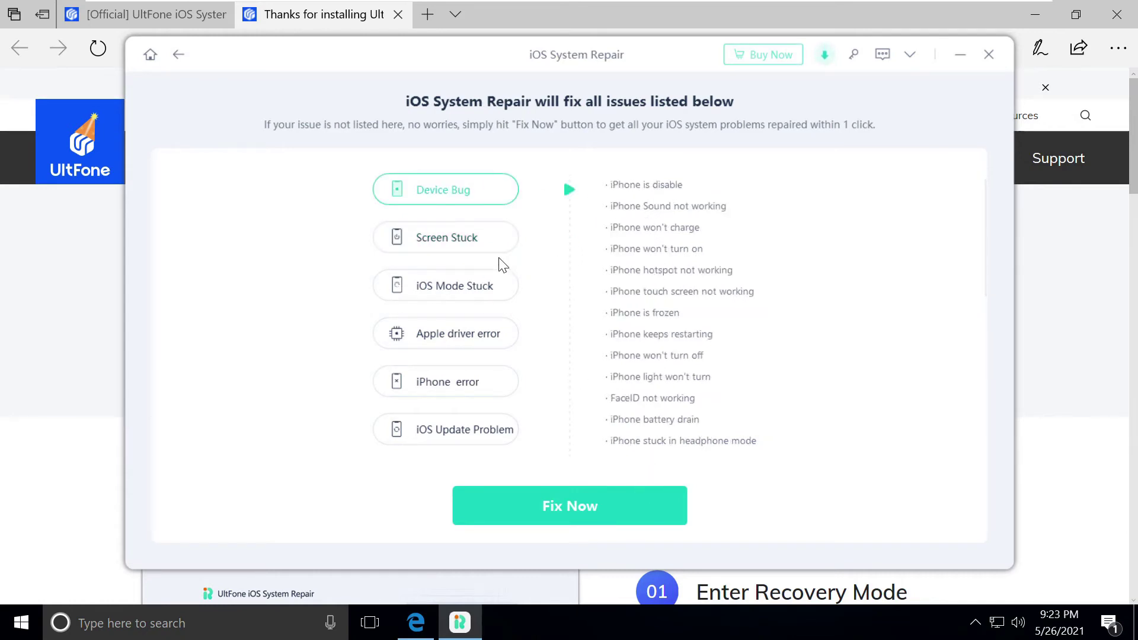
pyautogui.click(478, 238)
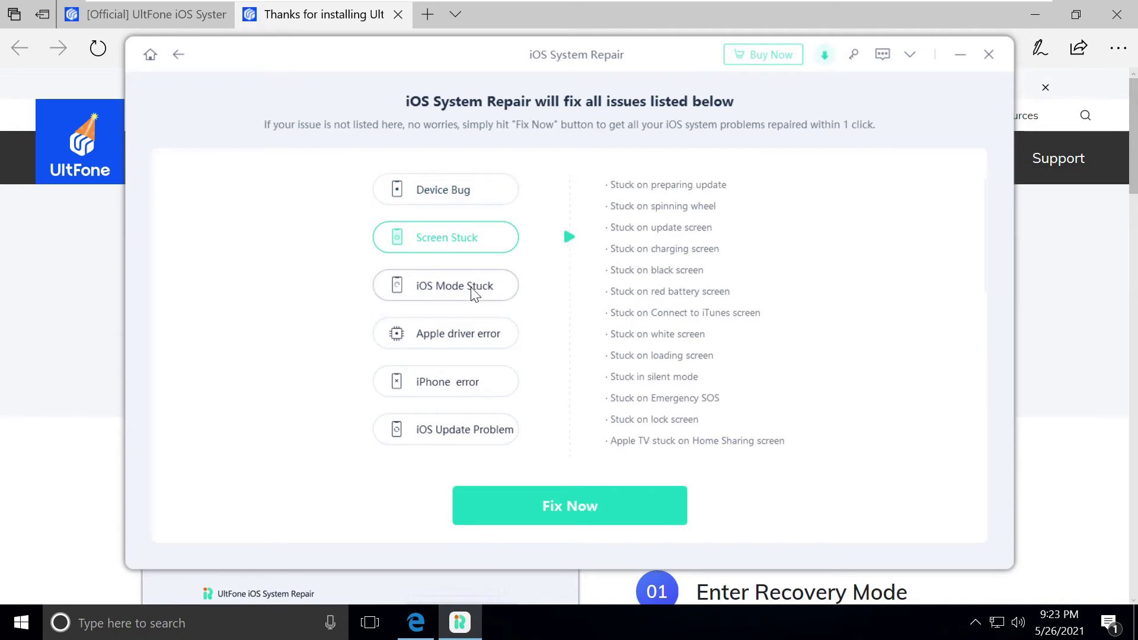
pyautogui.click(492, 296)
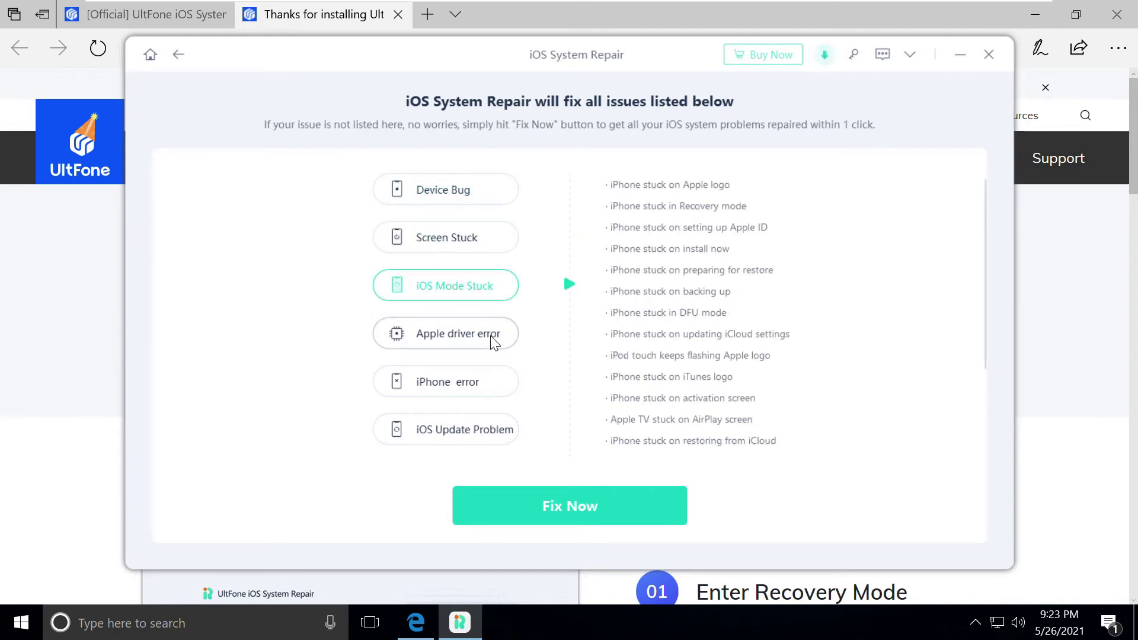
pyautogui.click(491, 339)
pyautogui.click(492, 390)
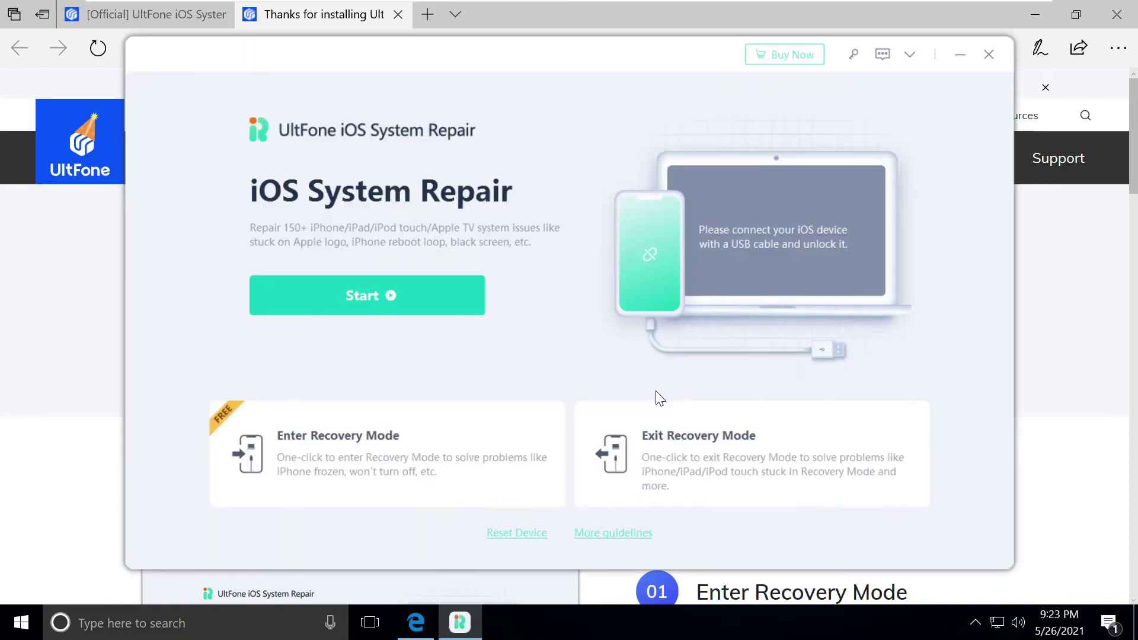
# Restart the repair, review the categories again, then pick Screen Stuck and proceed to fix it.
pyautogui.click(389, 300)
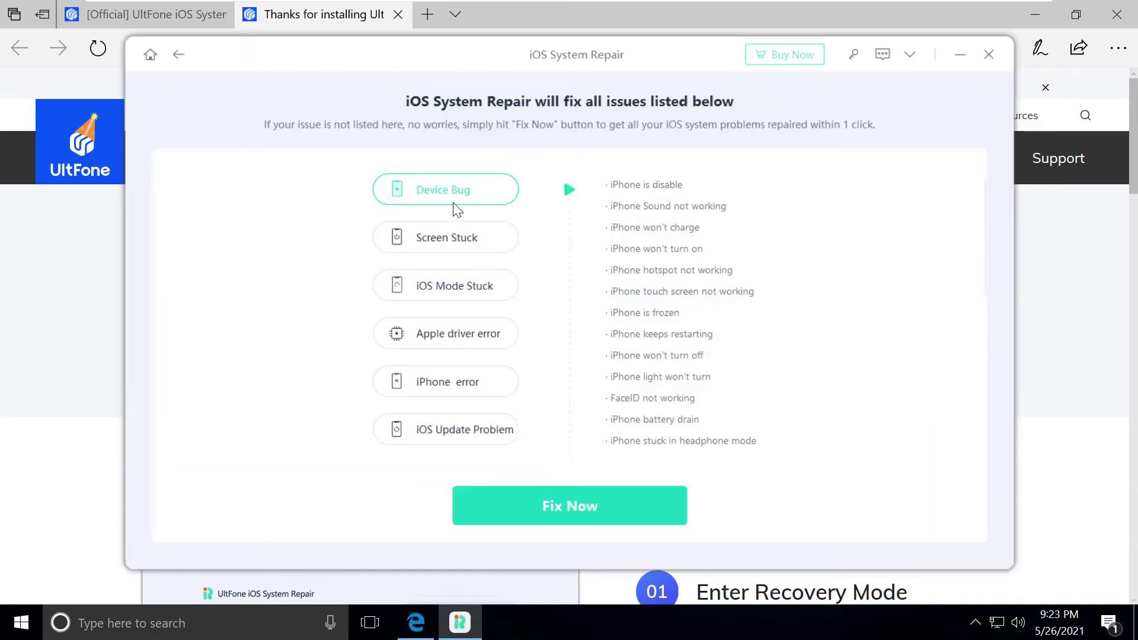
pyautogui.click(476, 244)
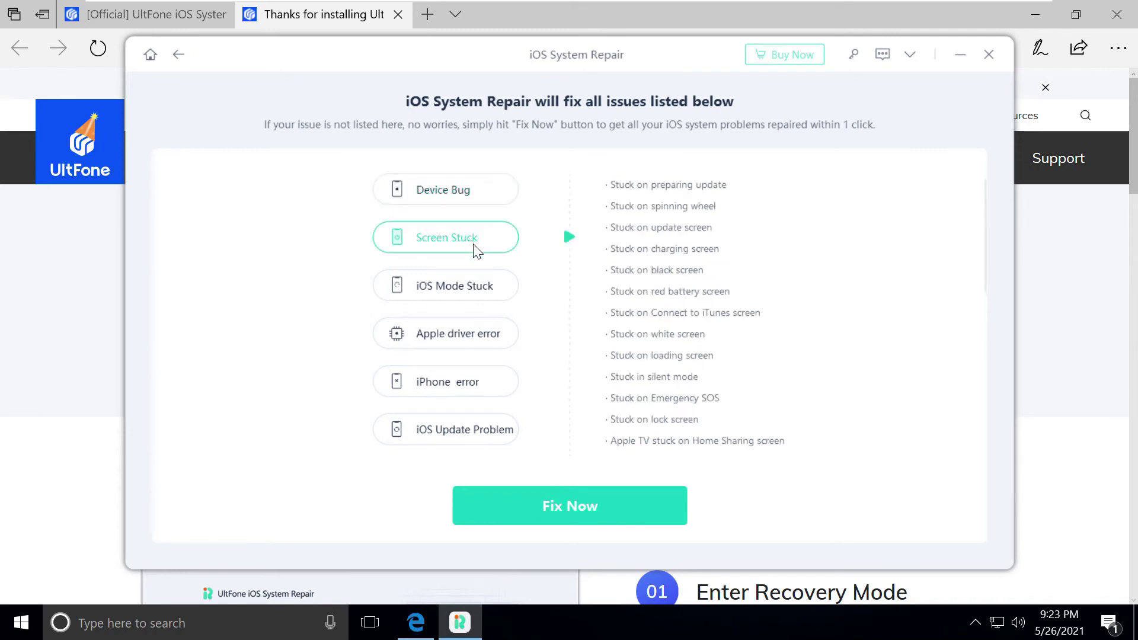
pyautogui.click(479, 387)
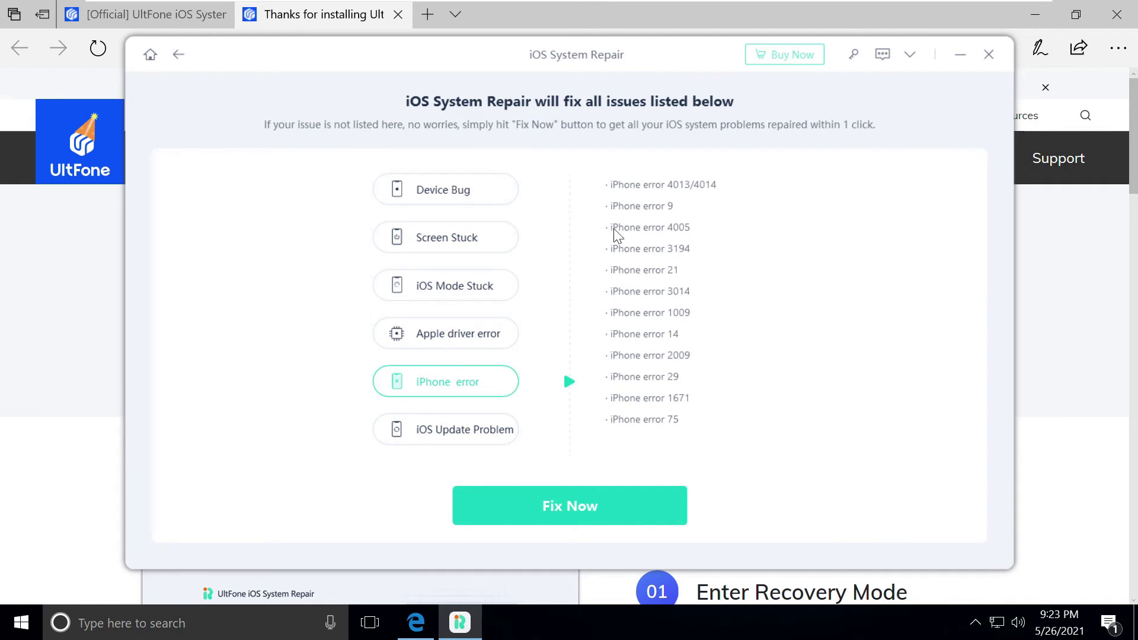
pyautogui.click(477, 244)
pyautogui.click(478, 200)
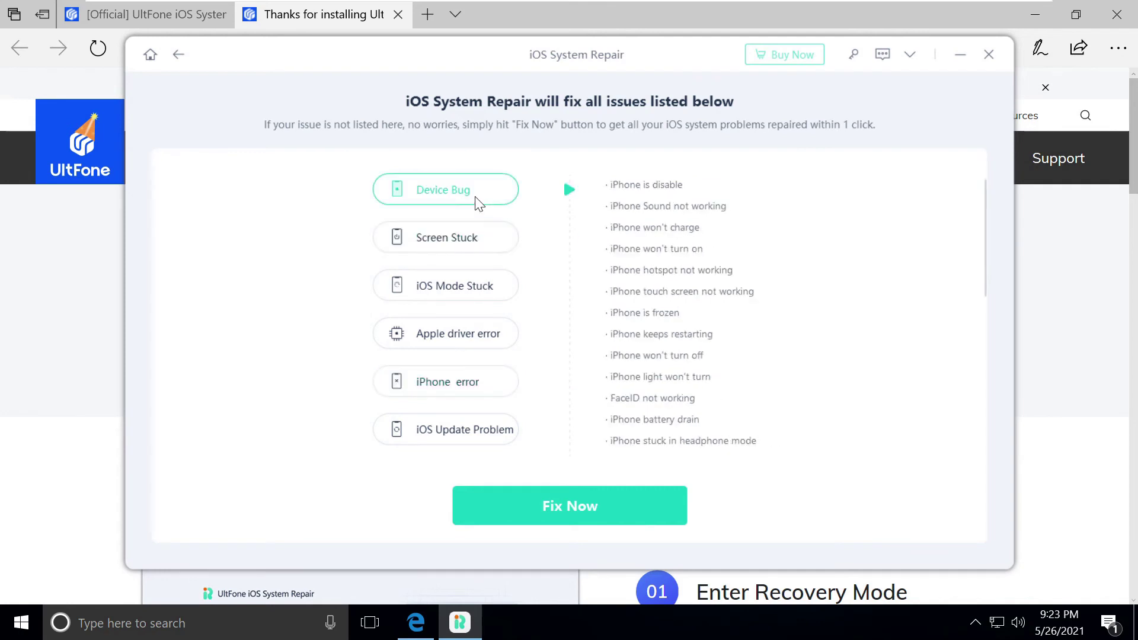
pyautogui.click(485, 249)
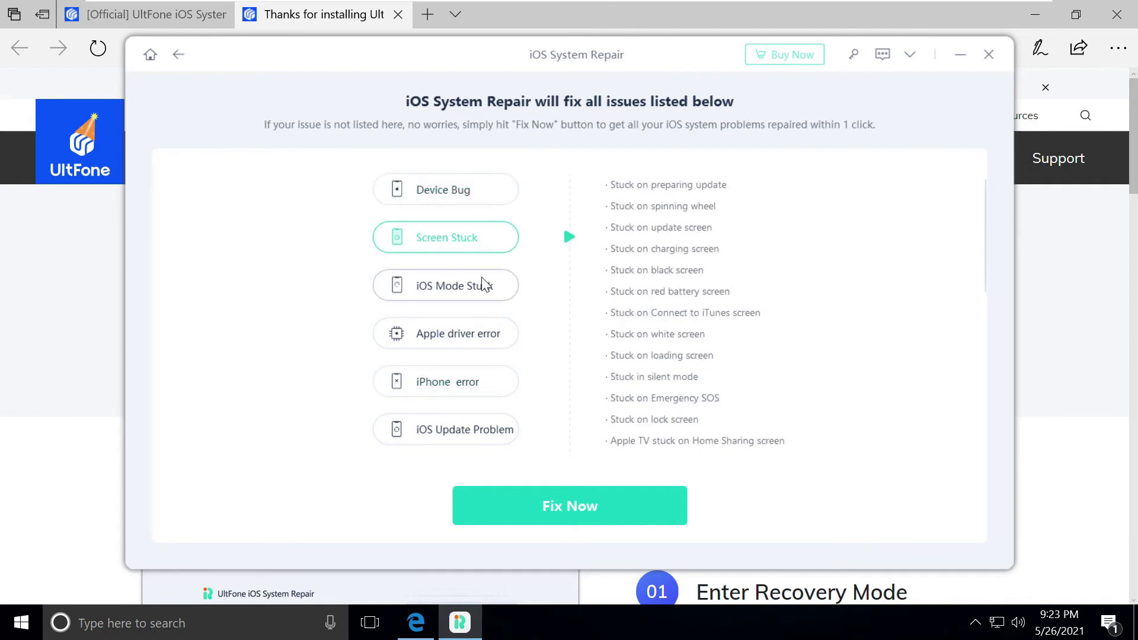
pyautogui.click(490, 283)
pyautogui.click(482, 389)
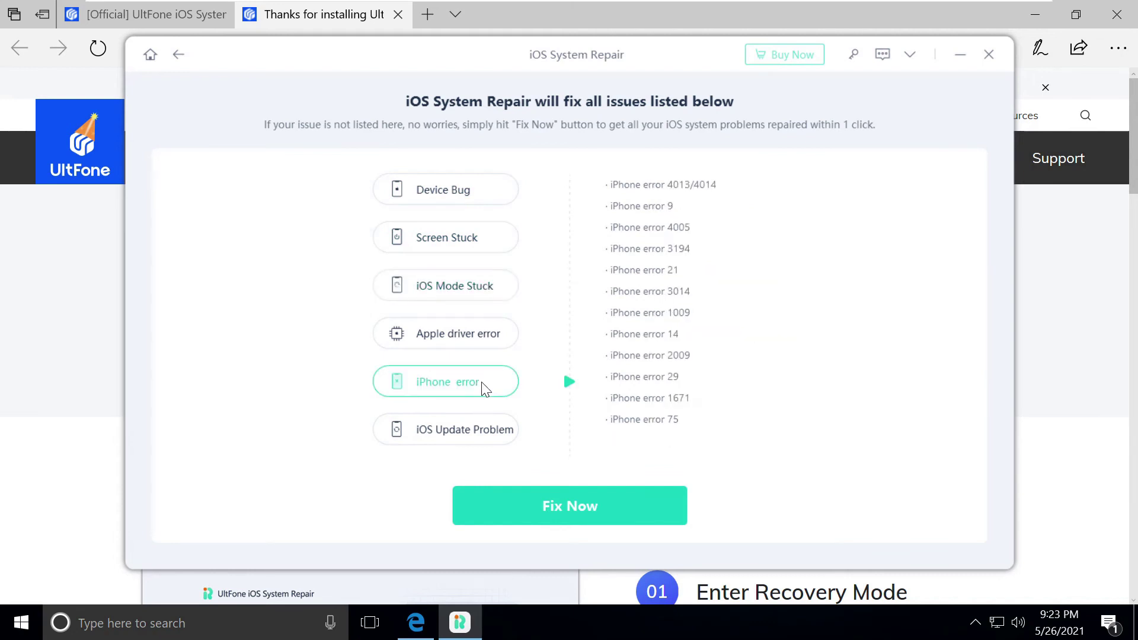
pyautogui.click(452, 245)
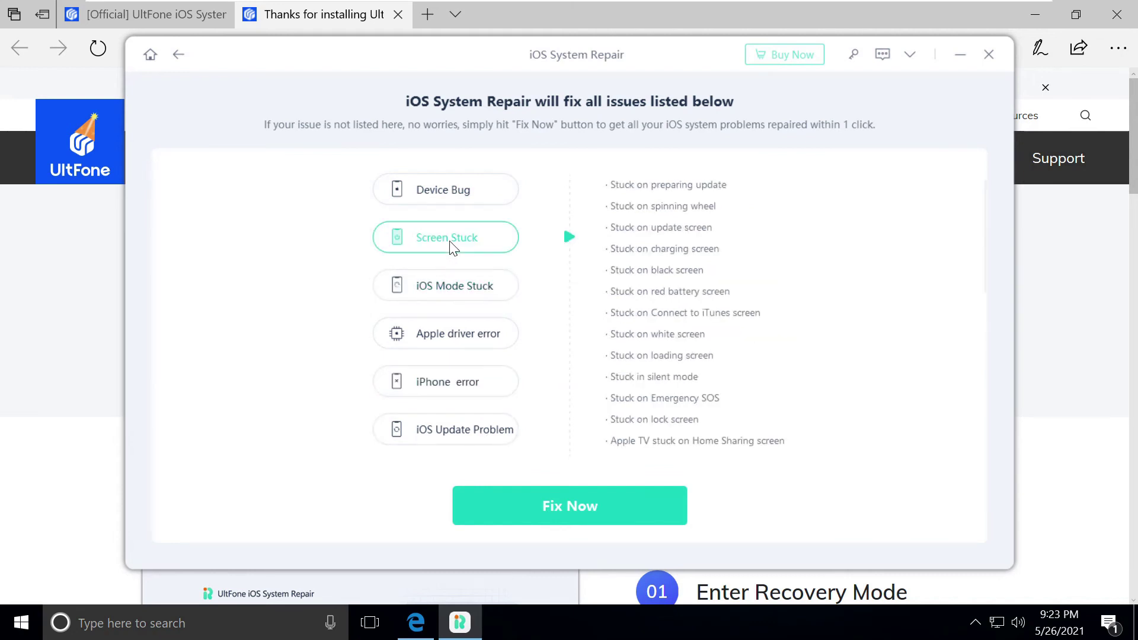
pyautogui.click(554, 507)
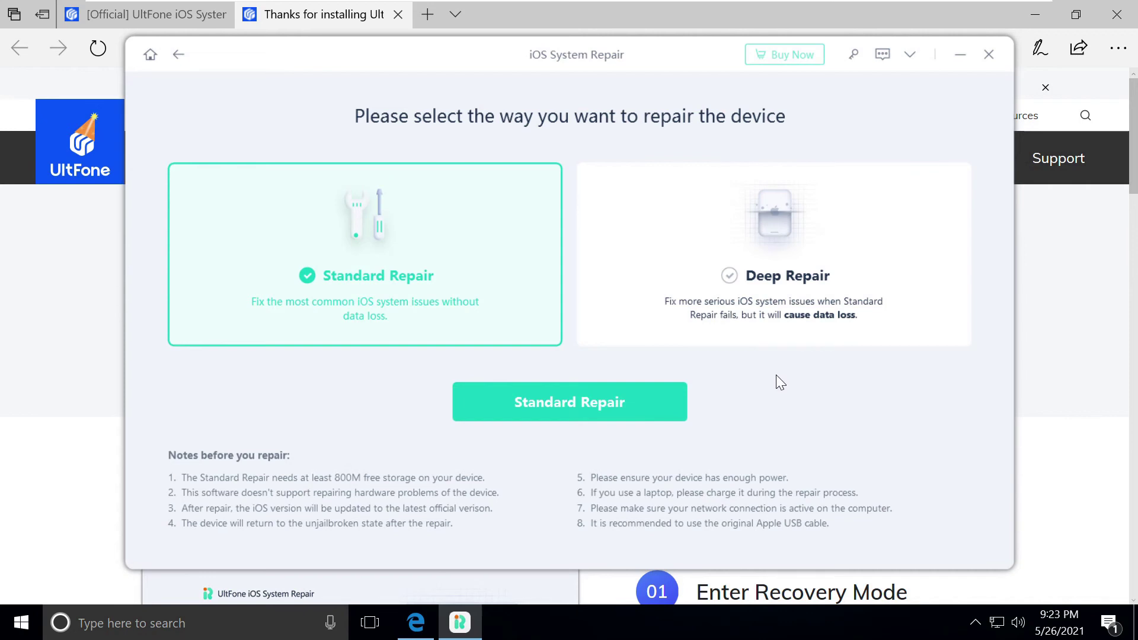
# Choose Standard Repair, the mode that avoids data loss.
pyautogui.click(568, 412)
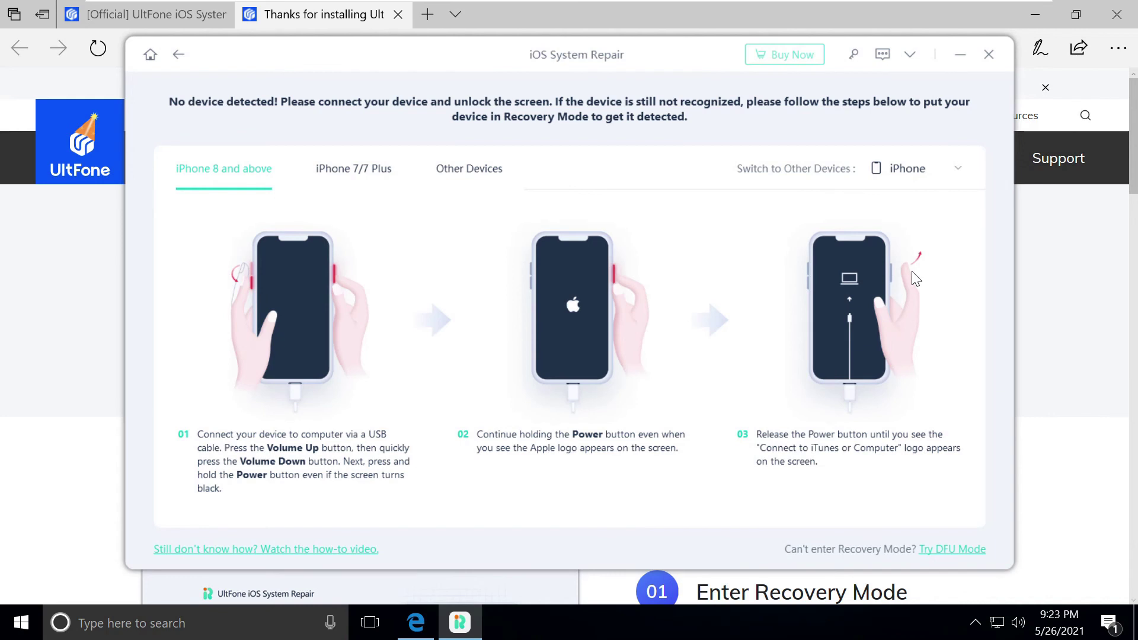
# View Recovery Mode steps for iPhone 7/7 Plus and other models, then iPad models with a Home button.
pyautogui.click(366, 179)
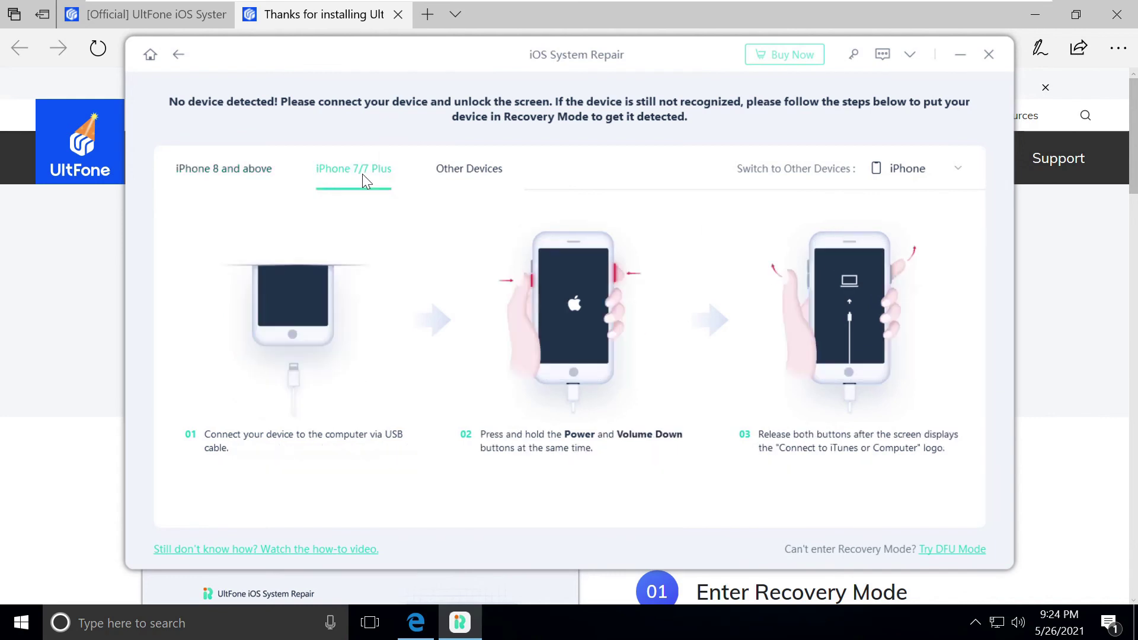
pyautogui.click(483, 179)
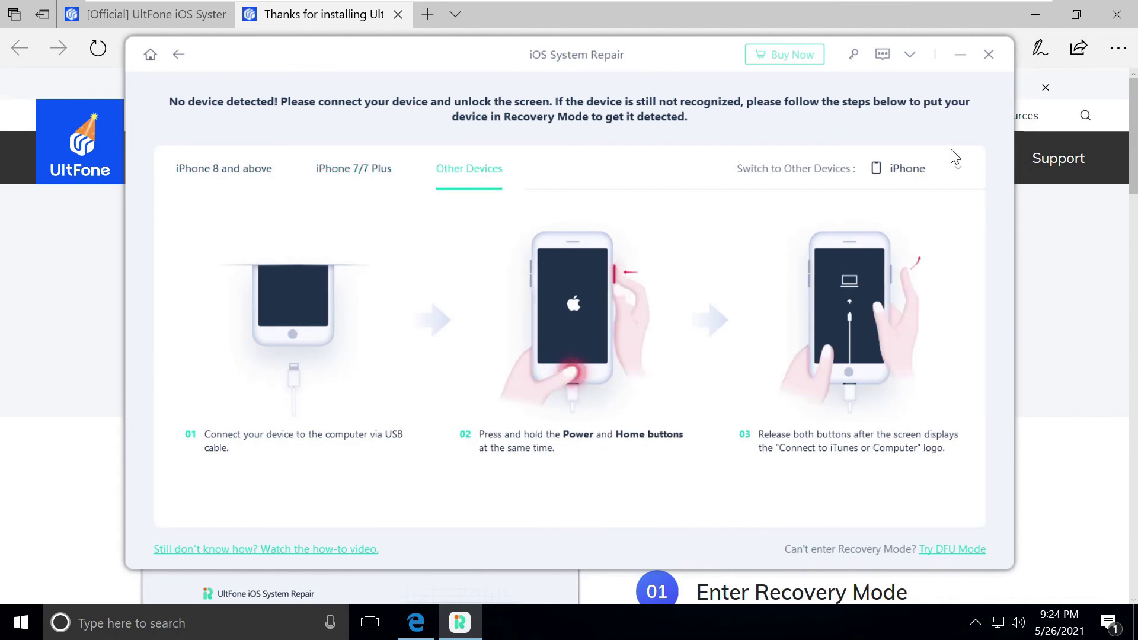
pyautogui.click(955, 171)
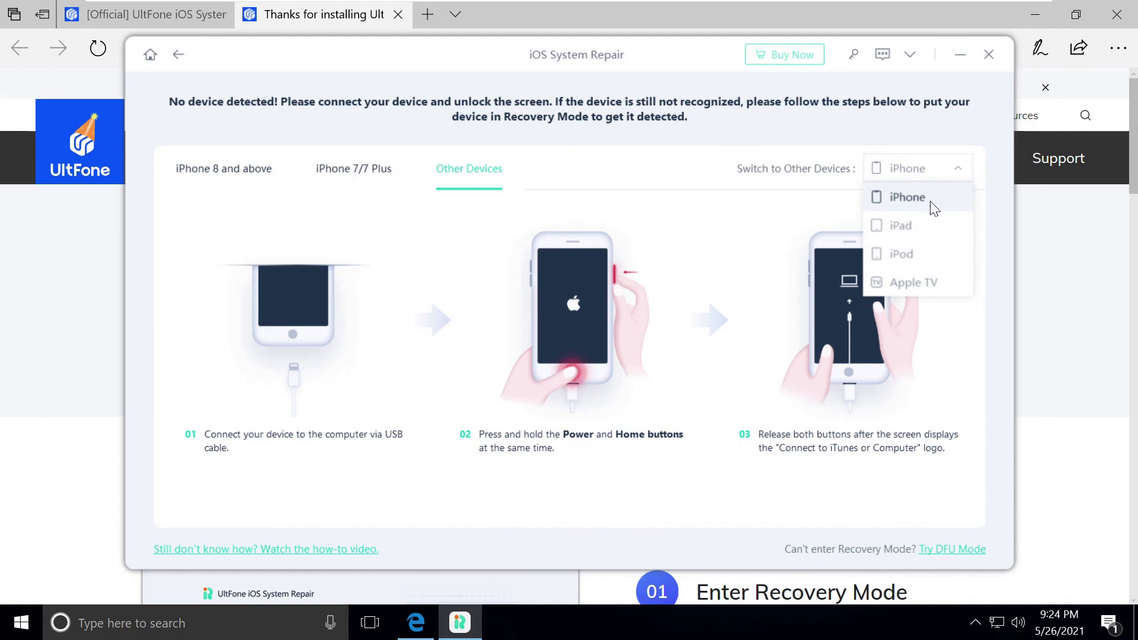
pyautogui.click(942, 230)
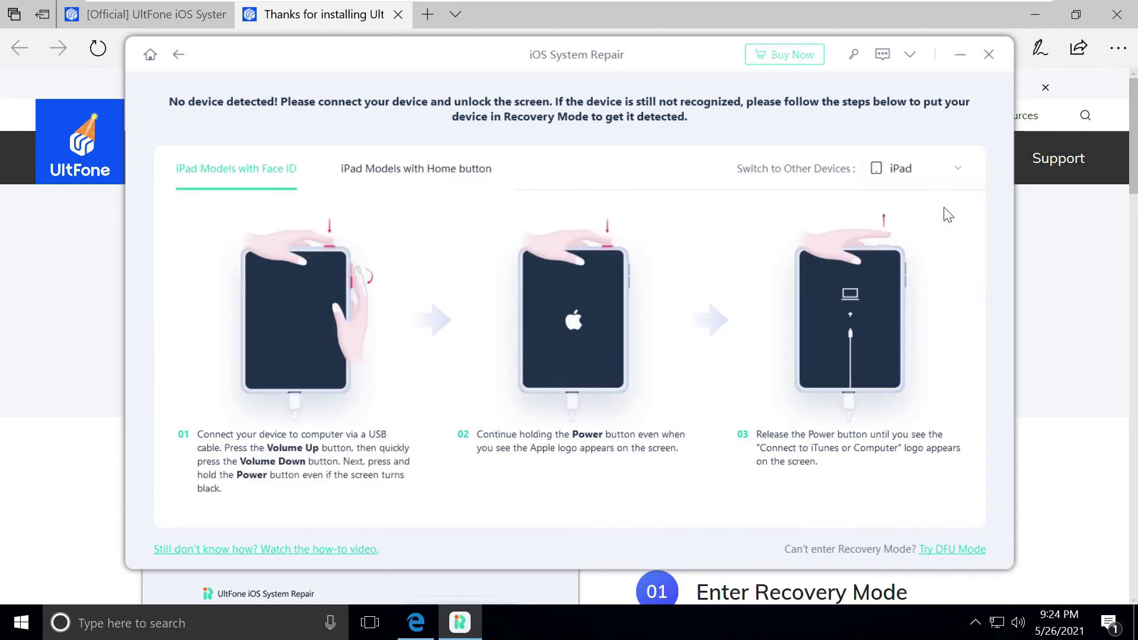
pyautogui.click(425, 173)
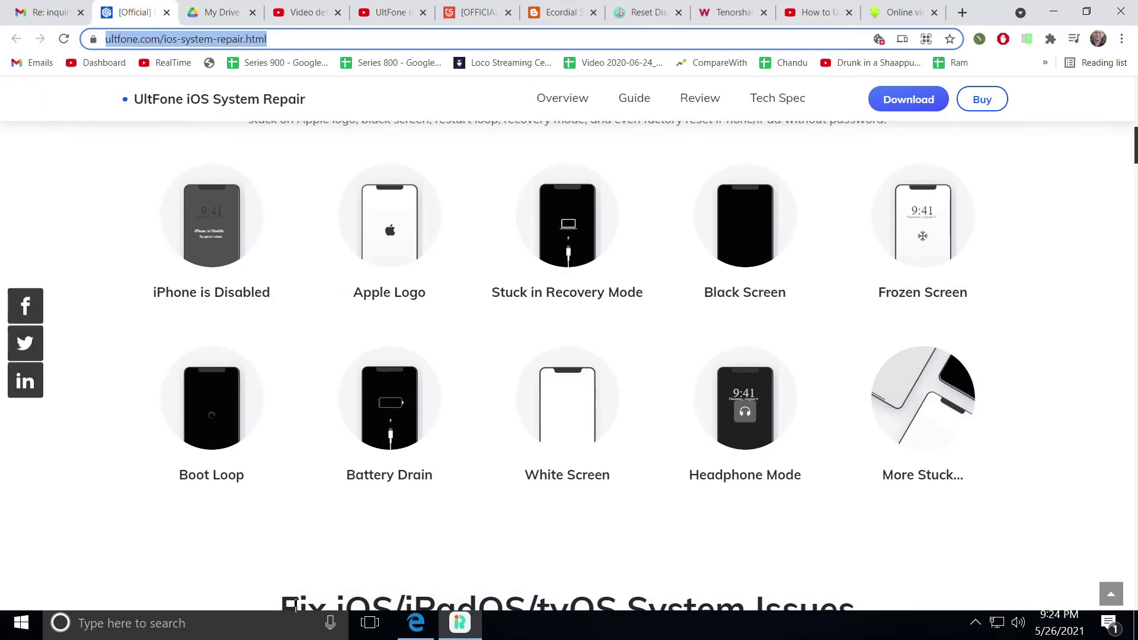
pyautogui.hotkey('alt', 'Tab')
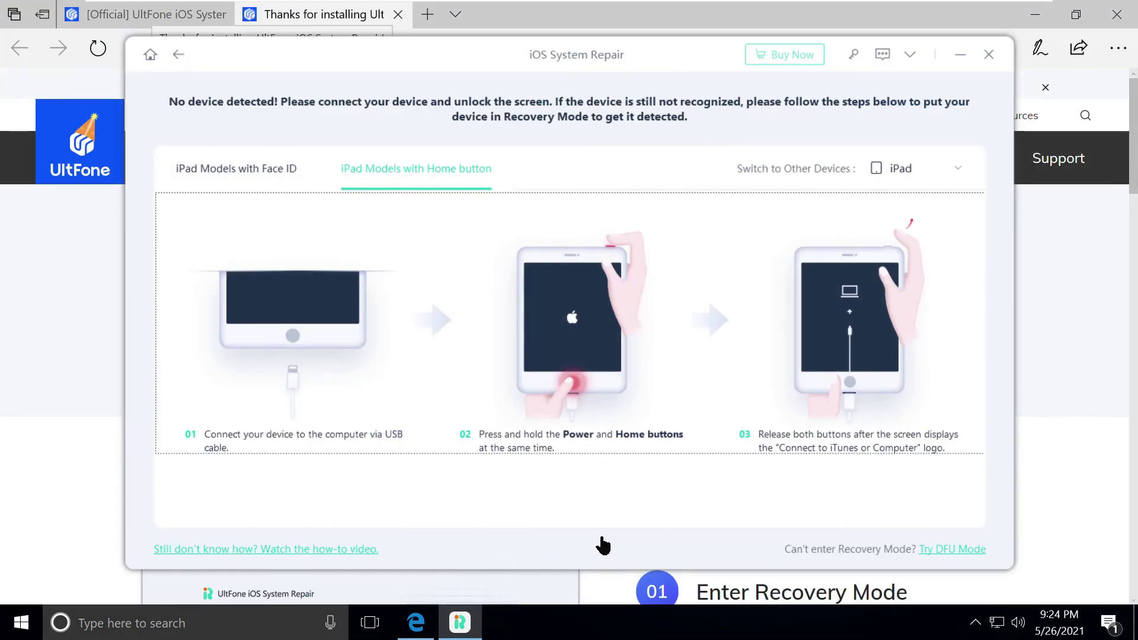
pyautogui.hotkey('alt', 'Tab')
pyautogui.hotkey('alt', 'Tab')
pyautogui.hotkey('alt', 'Tab')
pyautogui.hotkey('alt', 'Tab')
pyautogui.hotkey('alt', 'Tab')
pyautogui.hotkey('alt', 'Tab')
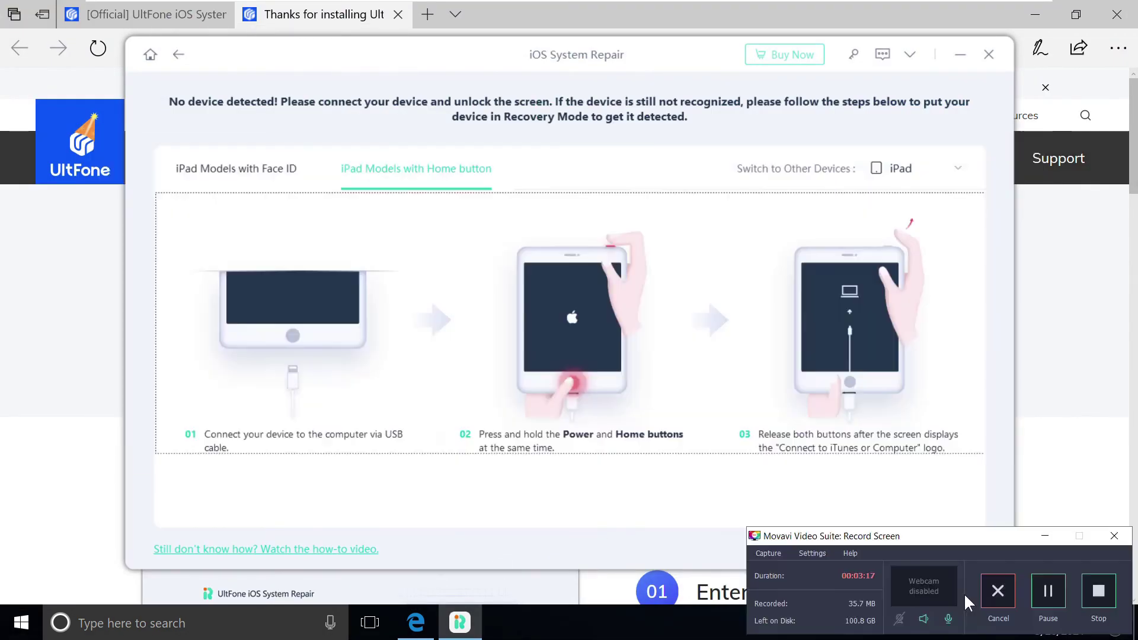